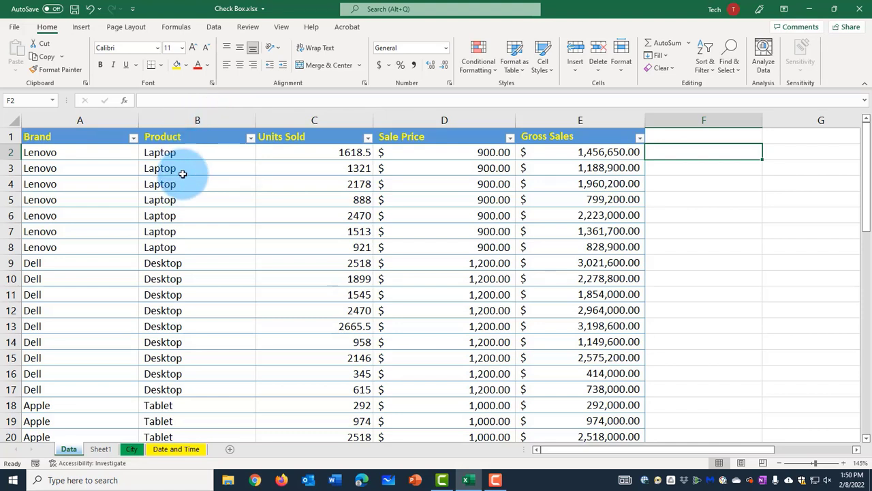
scroll(225, 355, down, 4)
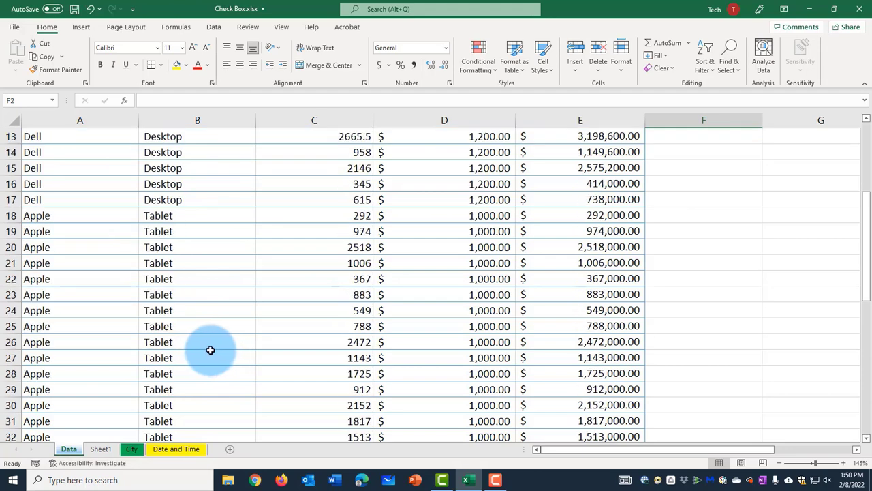
scroll(211, 350, up, 4)
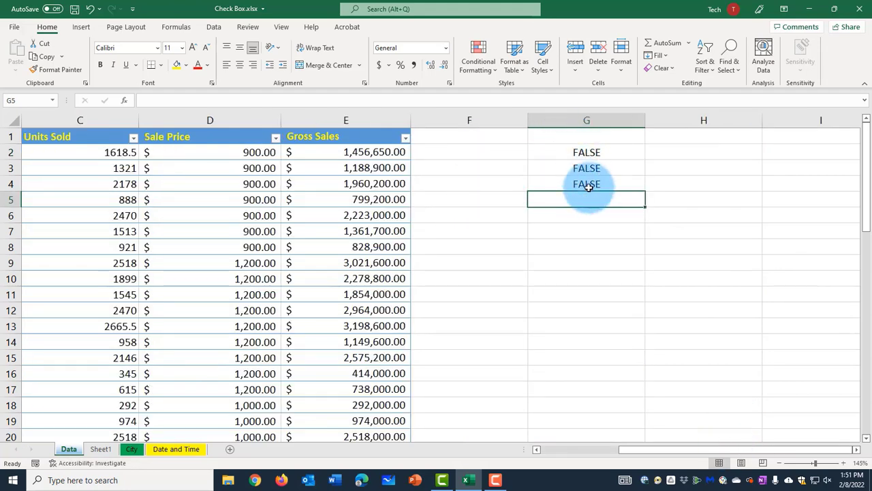
click(469, 153)
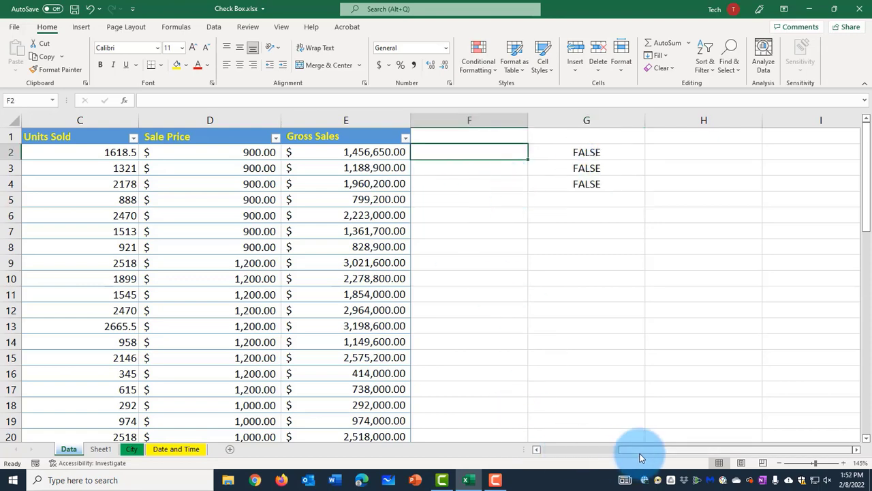
drag(640, 450, 563, 450)
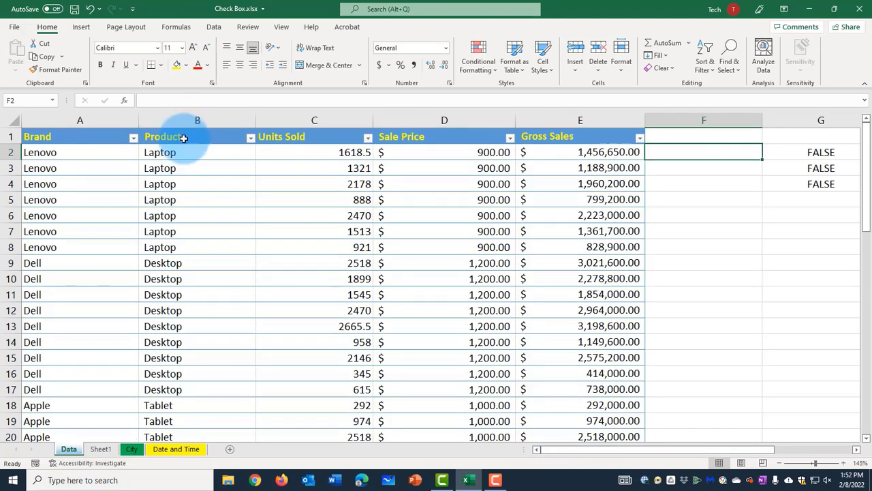
scroll(165, 274, down, 5)
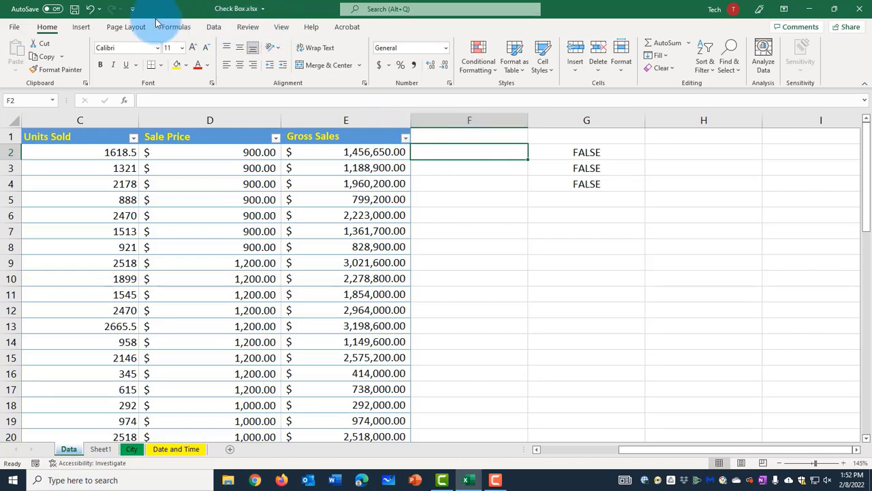
- Customize the ribbon to show the Developer tab among the main tabs
right_click(249, 27)
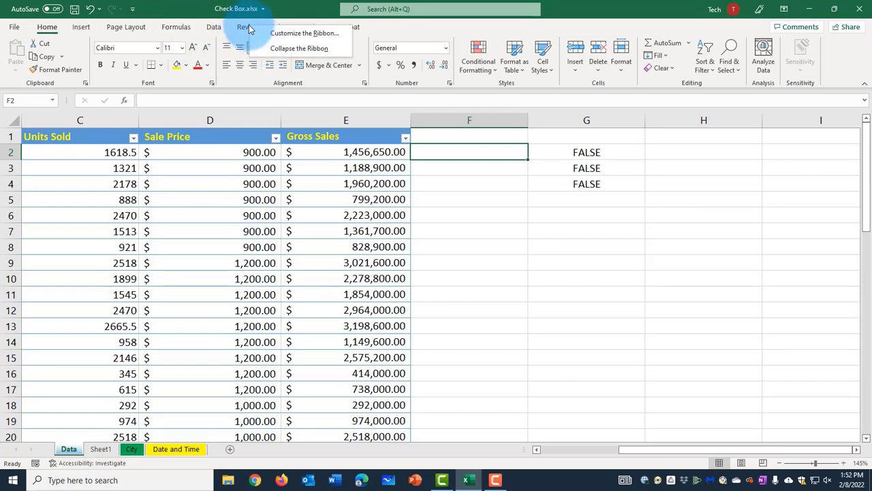
click(273, 34)
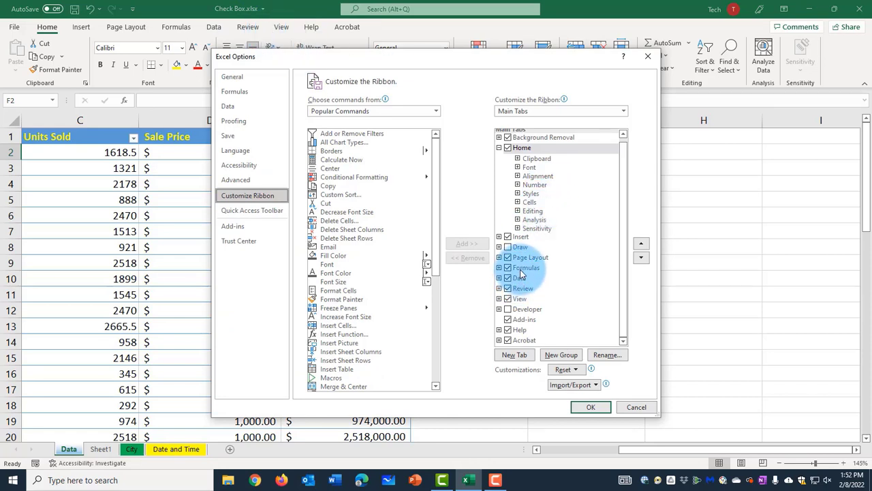
click(516, 312)
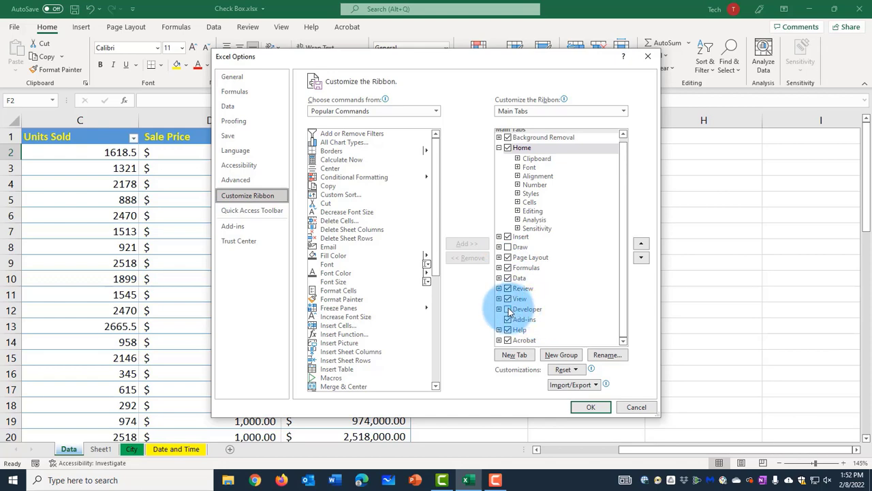
click(579, 408)
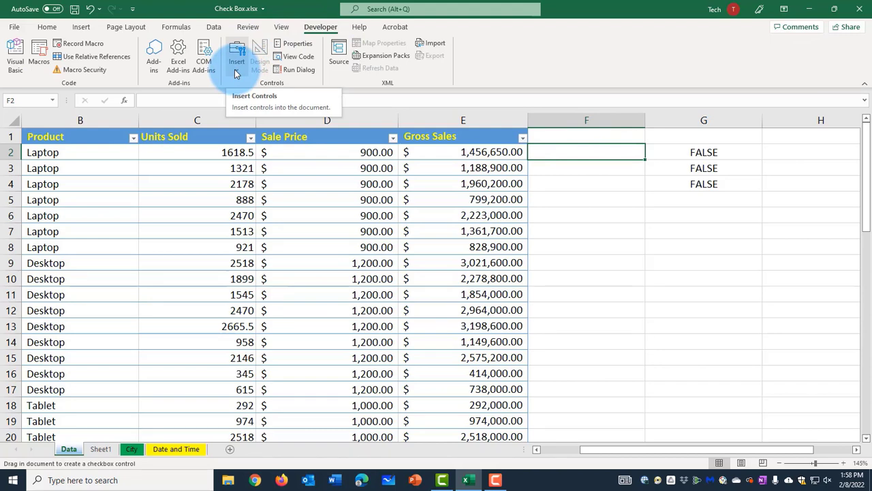
- Insert a check box form control in column F and size it to cover cells F2 to F4
click(235, 71)
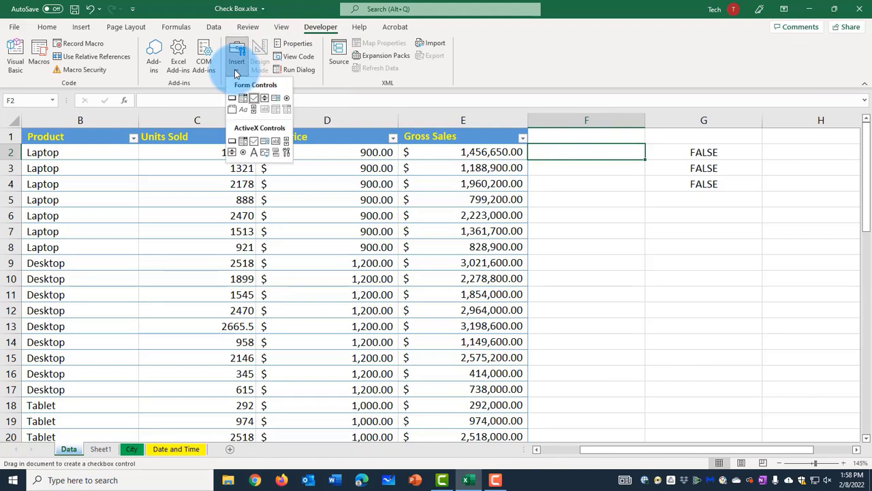
click(257, 101)
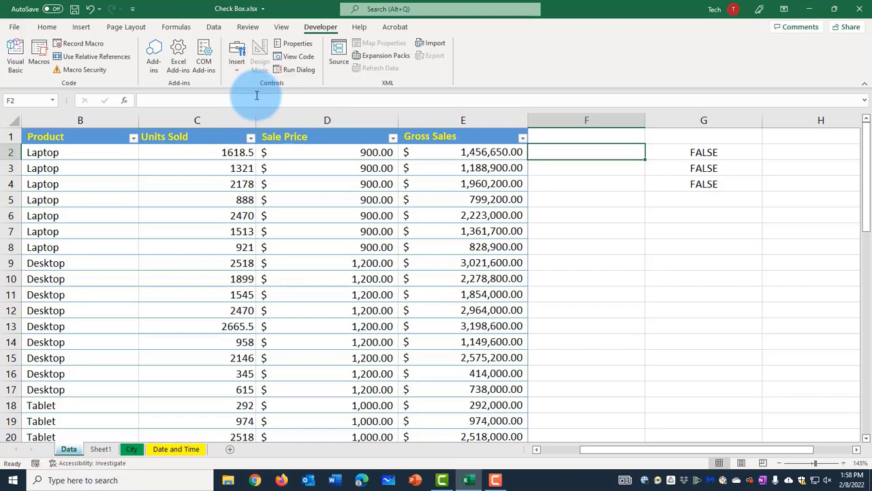
click(618, 154)
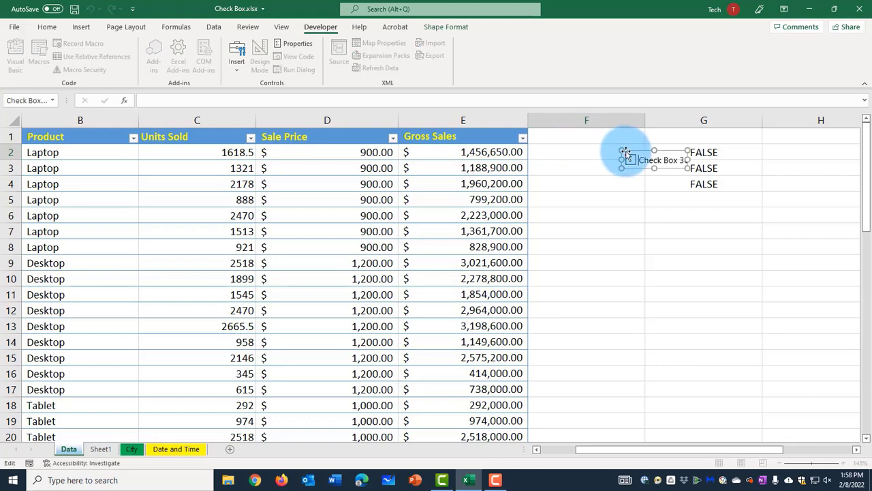
drag(621, 151, 526, 143)
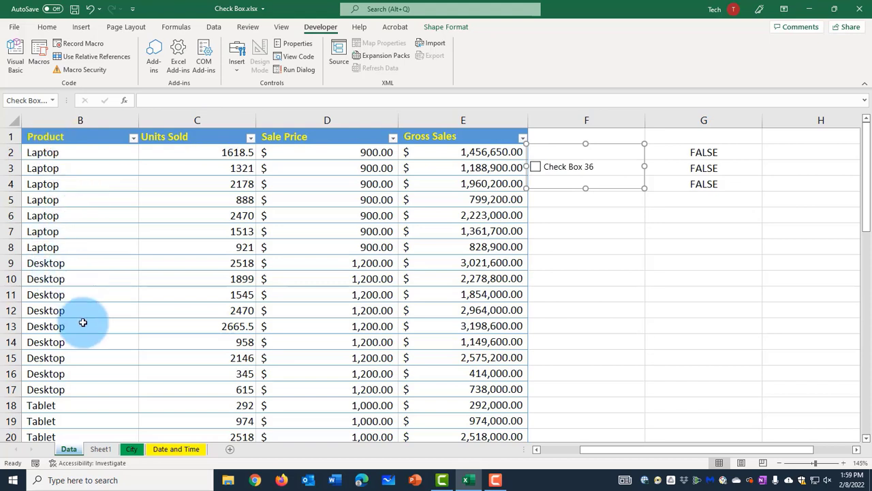
- Replace the default label of the new check box with Laptop
click(575, 164)
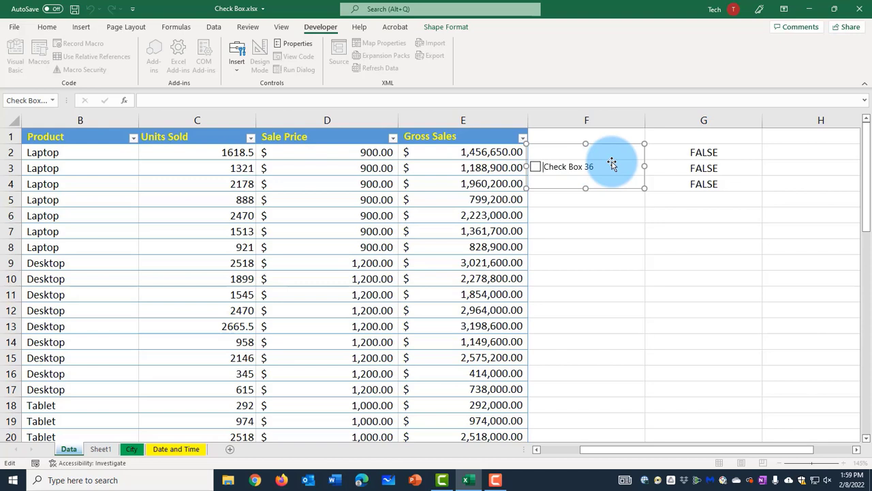
text(La)
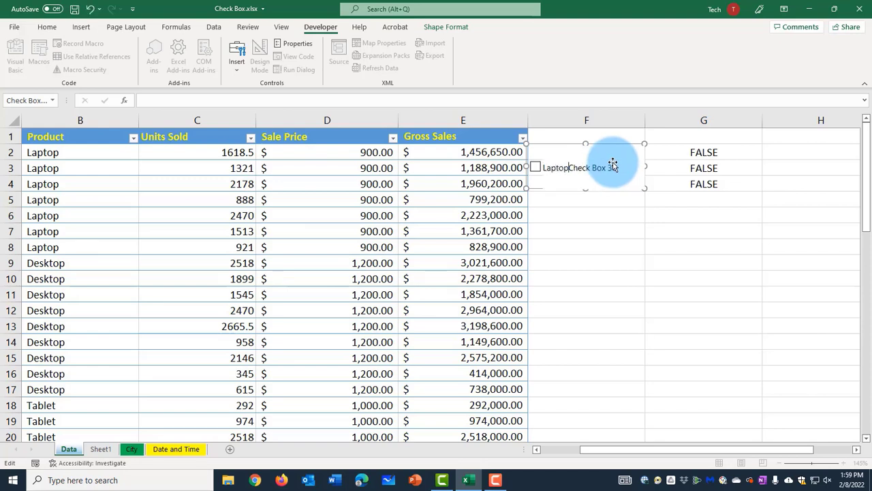
text(ptop)
key(Delete)
key(Delete)
key(Delete)
key(Delete)
key(Delete)
key(Delete)
key(Delete)
key(Delete)
key(Delete)
key(Delete)
key(Delete)
key(Delete)
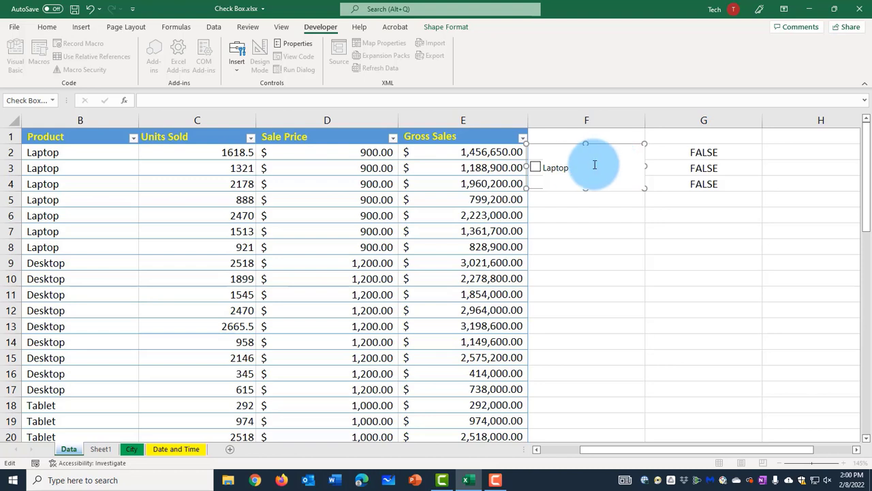
- Duplicate the Laptop check box twice down column F, at about rows 6 to 8 and rows 10 to 12
drag(594, 164, 594, 235)
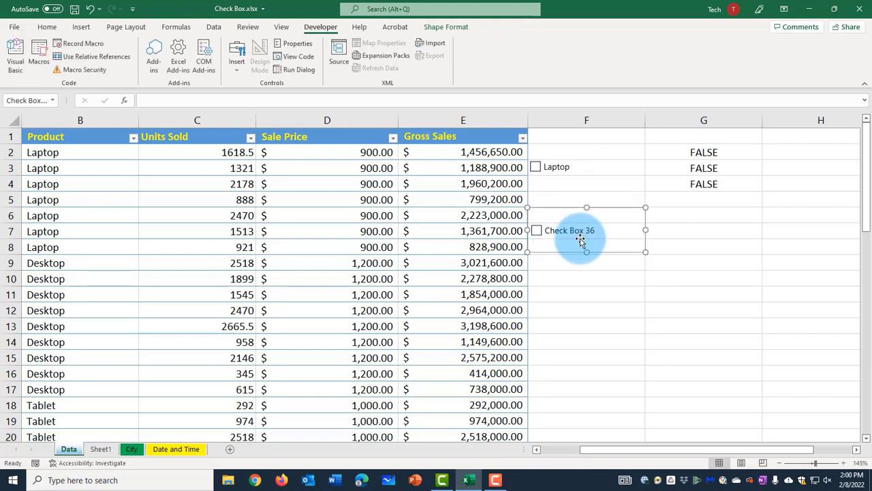
drag(580, 241, 576, 302)
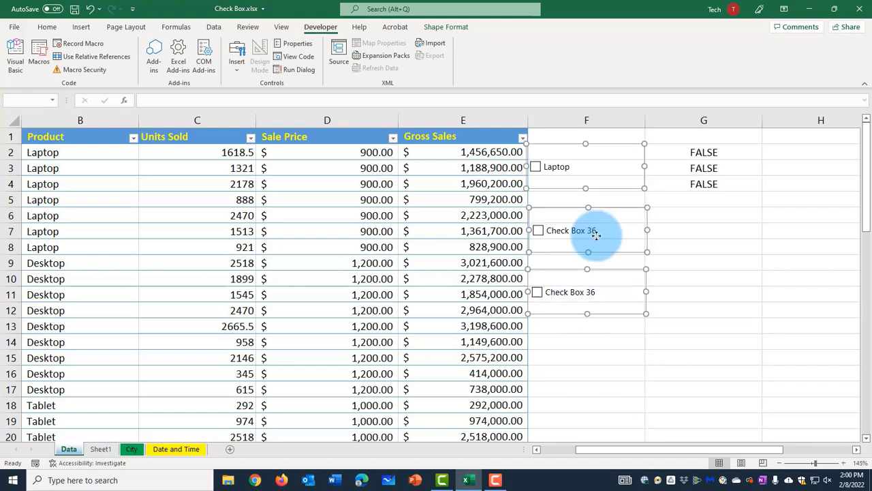
- Change the label of the second check box, beside rows 6 to 8, to Desktop
click(561, 230)
click(548, 230)
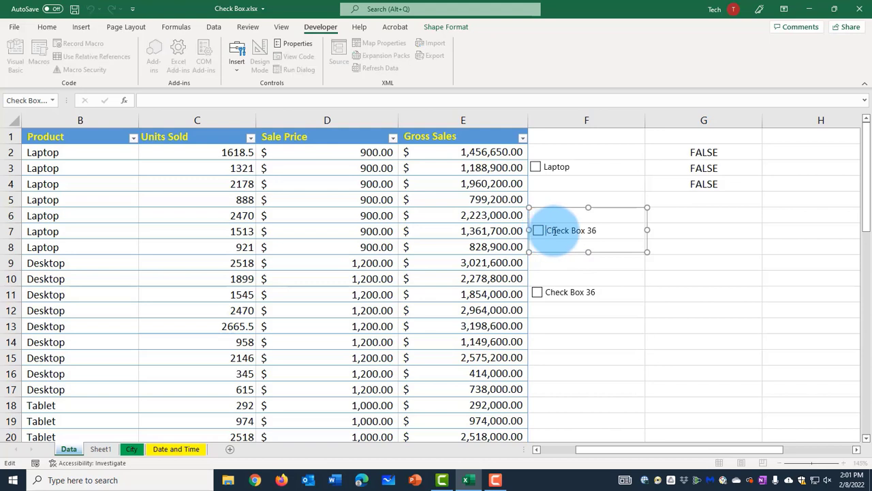
text(D)
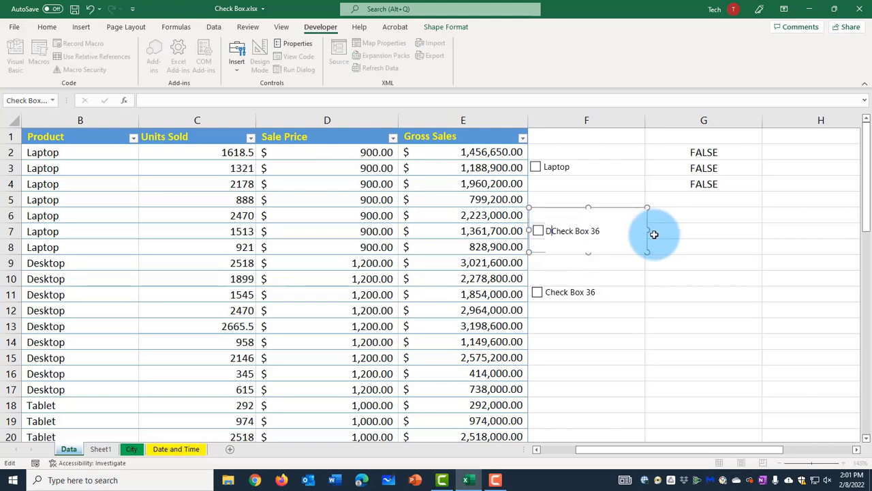
text(es)
text(ktop)
key(Delete)
key(Delete)
key(Delete)
key(Delete)
key(Delete)
key(Delete)
key(Delete)
key(Delete)
key(Delete)
key(Delete)
key(Delete)
key(Delete)
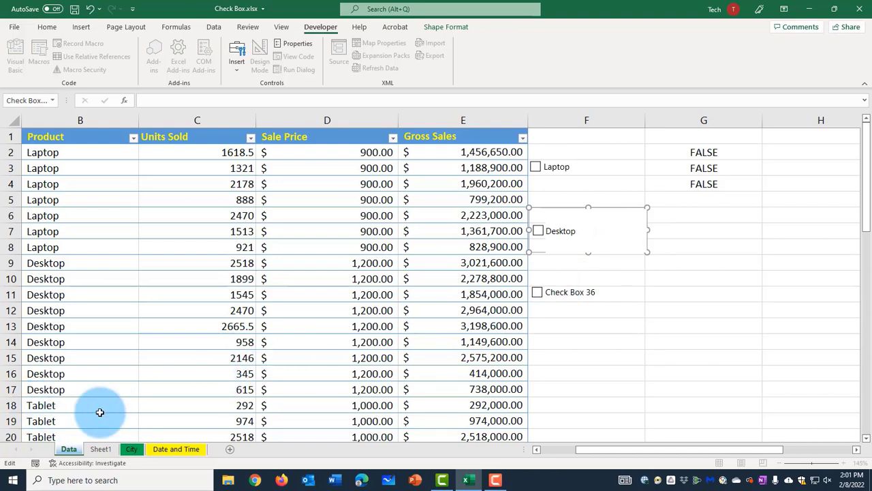
- Change the label of the third check box, beside rows 10 to 12, to Tablet
ctrl+click(565, 296)
text(T)
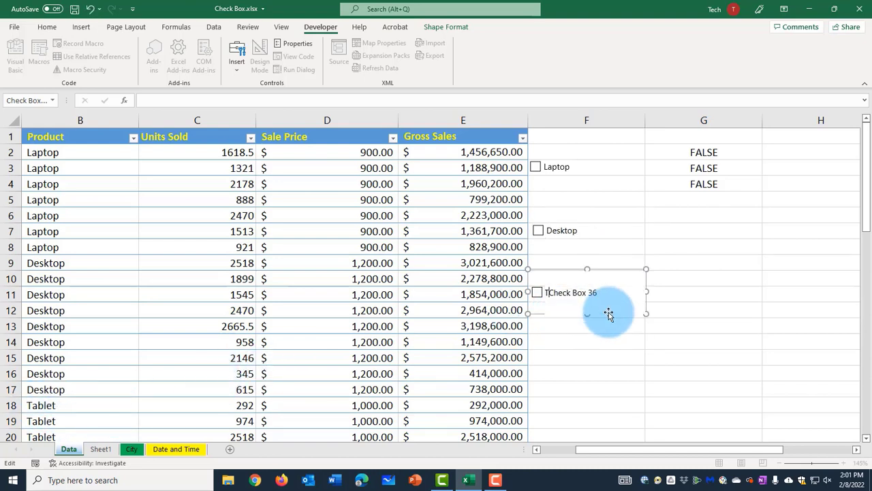
text(able)
- Link the Laptop check box to cell G2 with 3-D shading enabled, and open its colour and line settings
ctrl+click(571, 171)
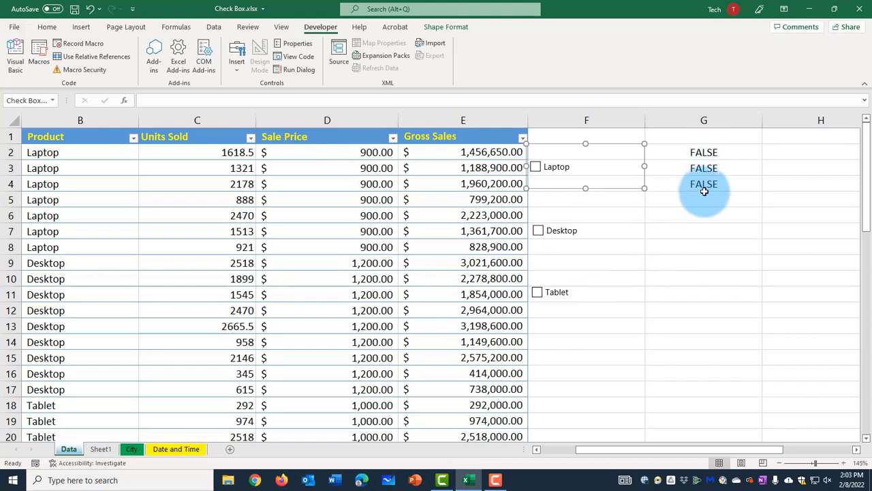
right_click(599, 164)
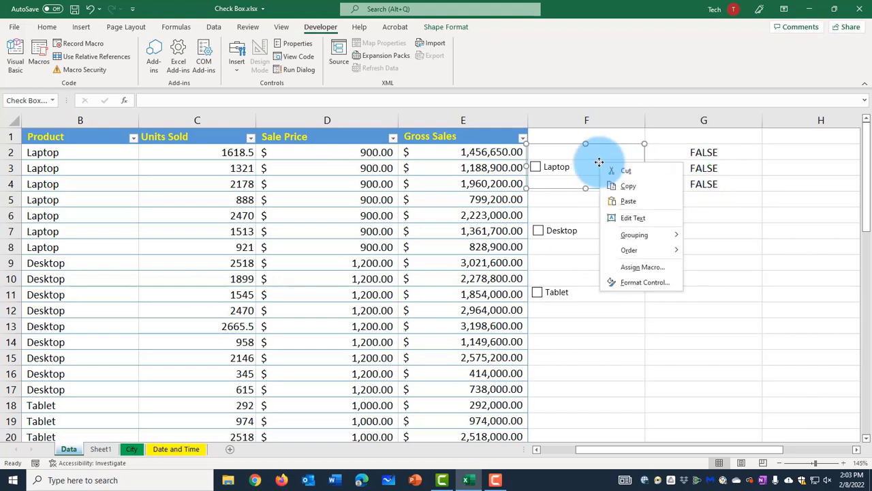
click(624, 282)
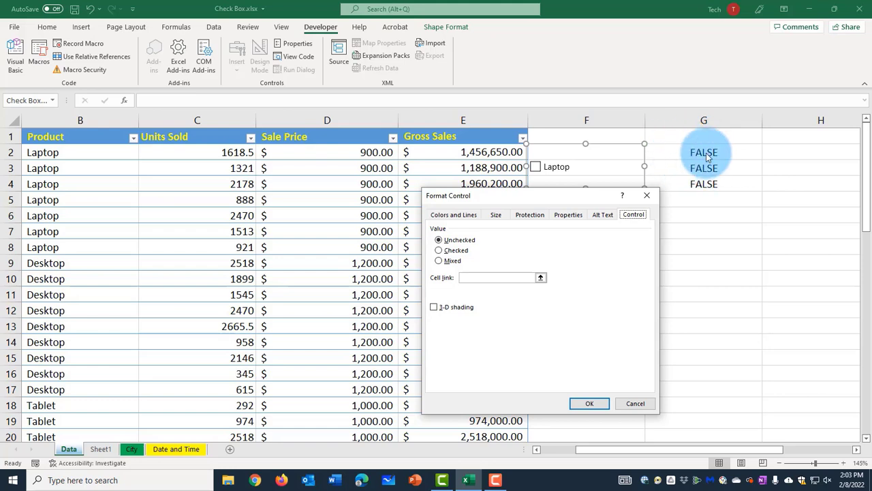
click(478, 276)
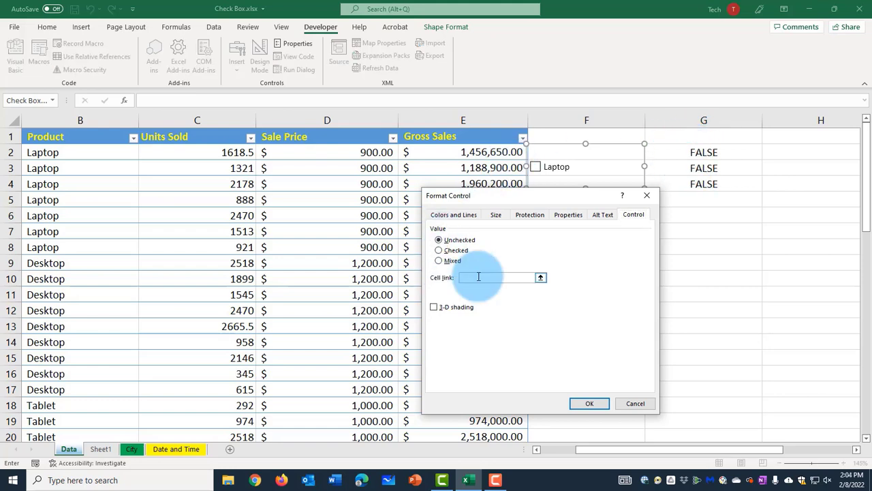
click(704, 151)
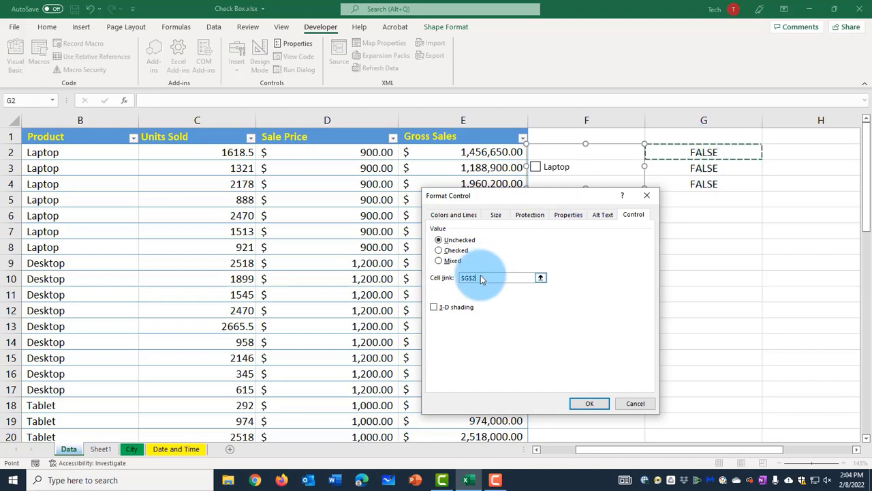
click(434, 308)
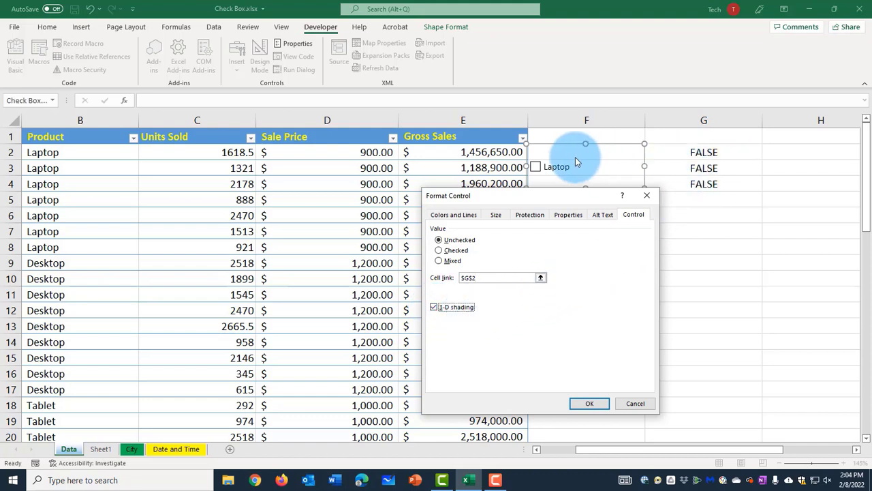
click(462, 218)
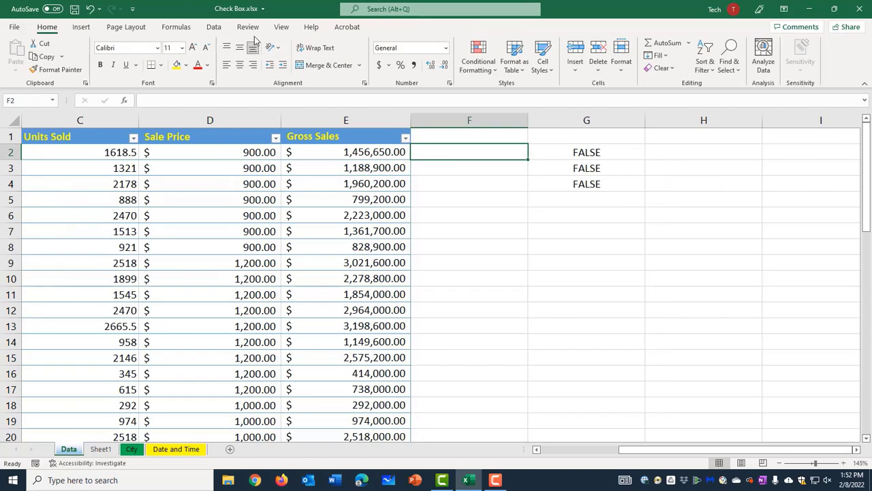
- Enable the Developer tab in the ribbon customization options
right_click(249, 28)
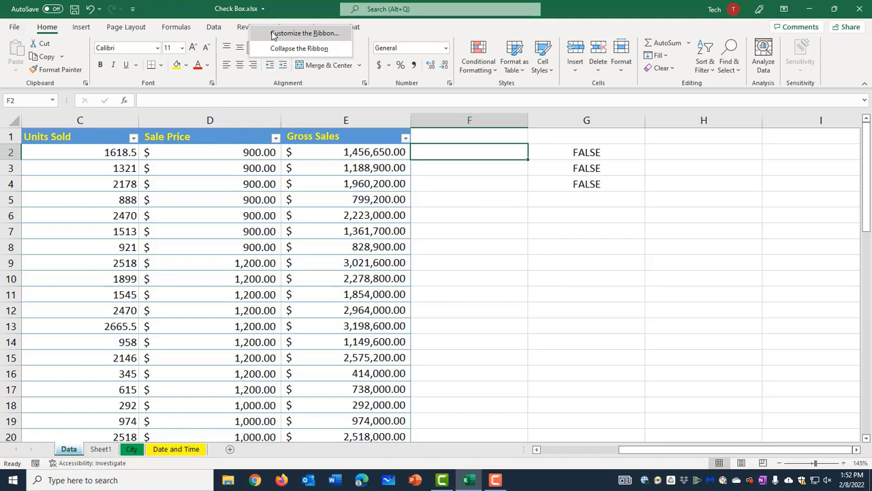
click(272, 34)
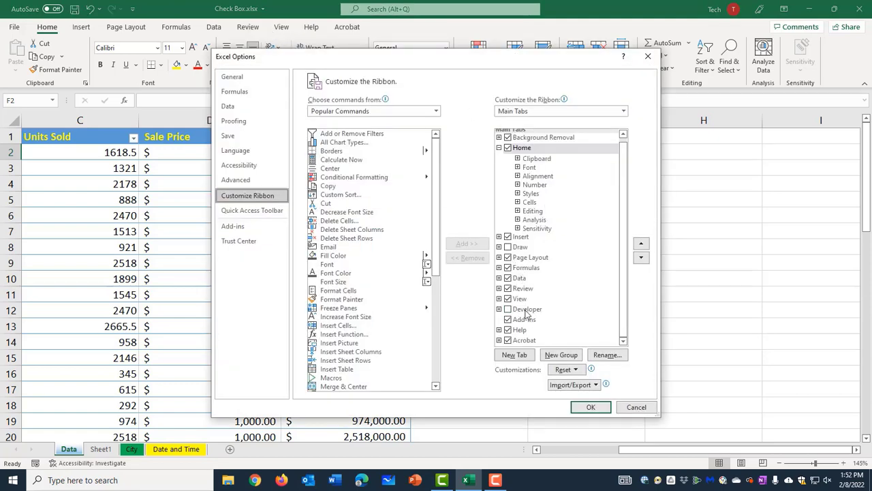
click(507, 309)
click(589, 407)
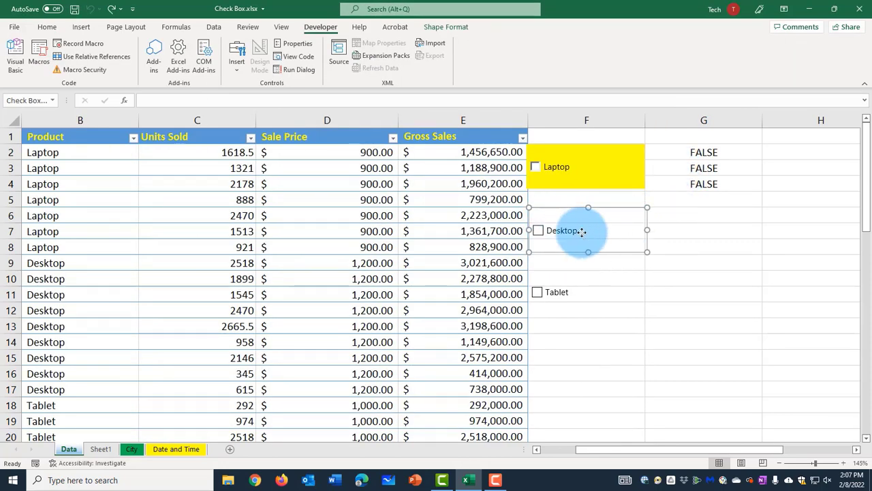
- Link the Desktop check box to cell G3 with 3-D shading enabled
right_click(582, 231)
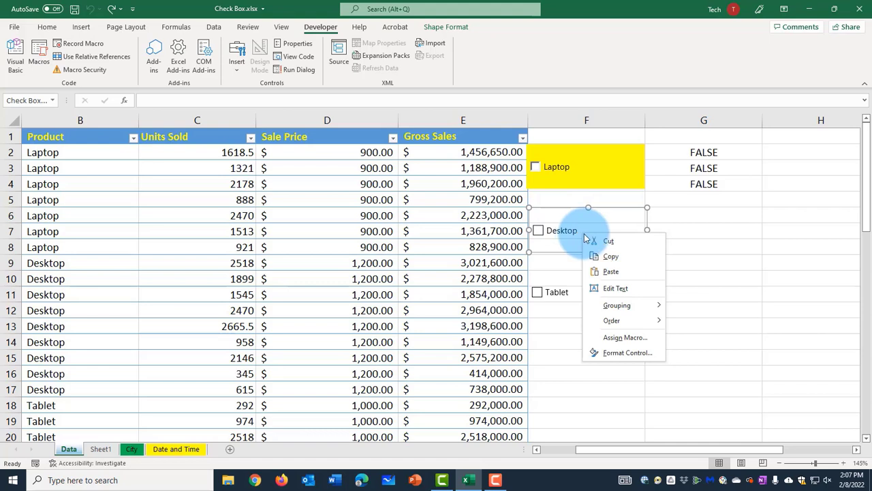
click(613, 351)
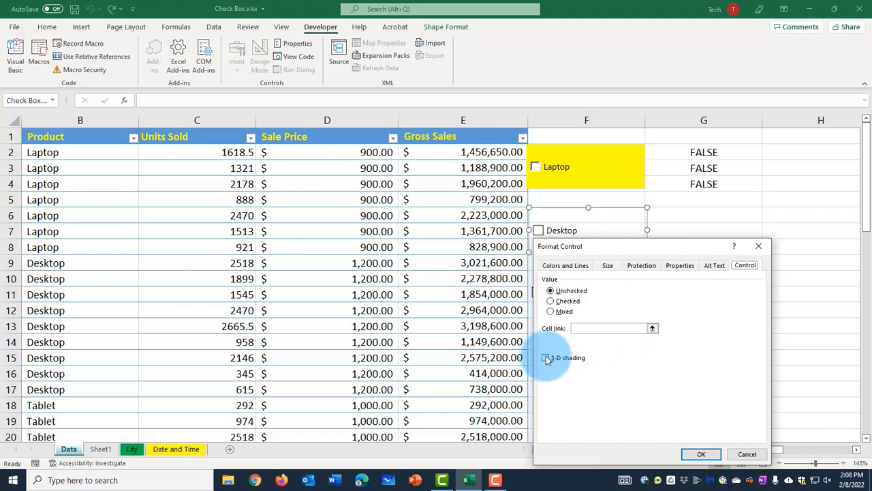
click(546, 358)
click(602, 328)
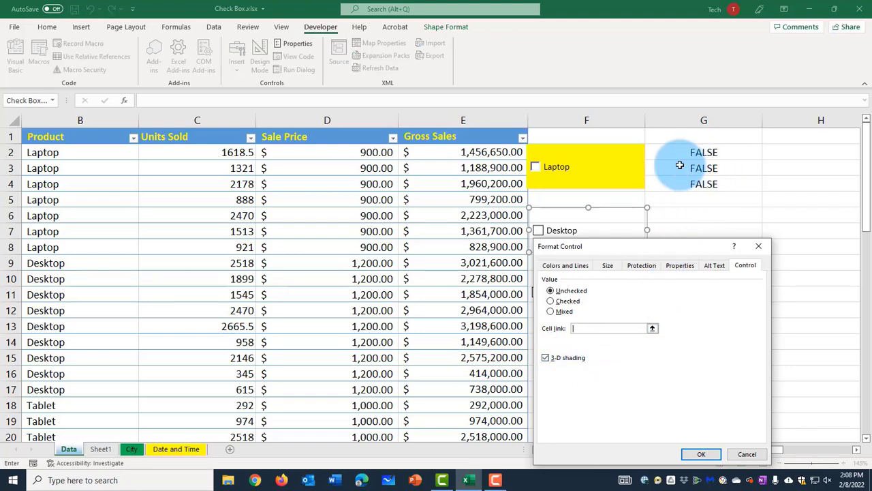
click(704, 169)
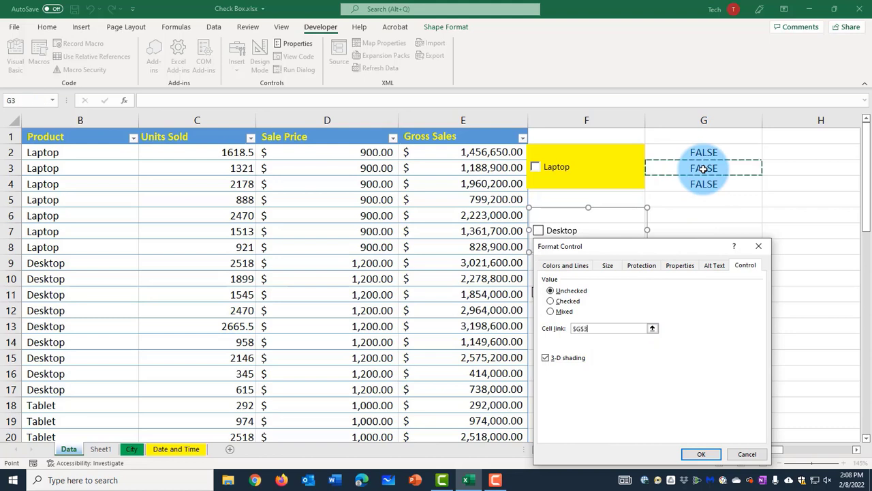
- Give the Desktop check box a solid teal fill and apply its control formatting
click(556, 267)
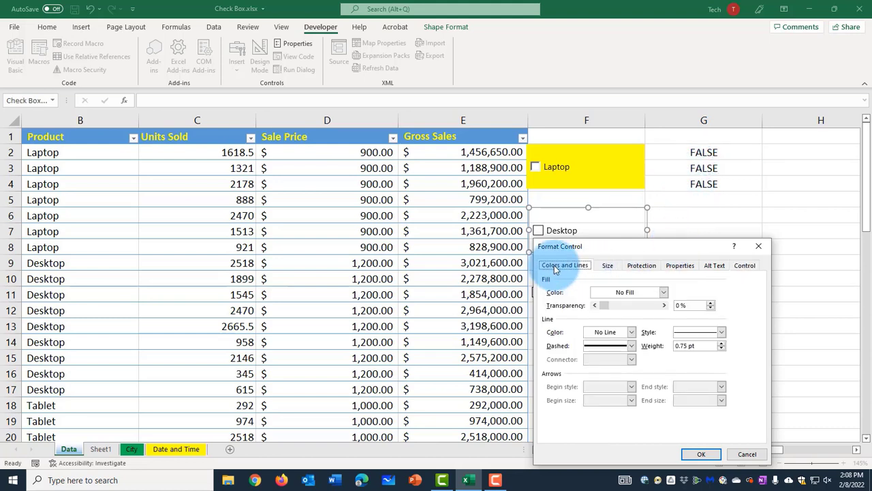
click(662, 293)
click(652, 399)
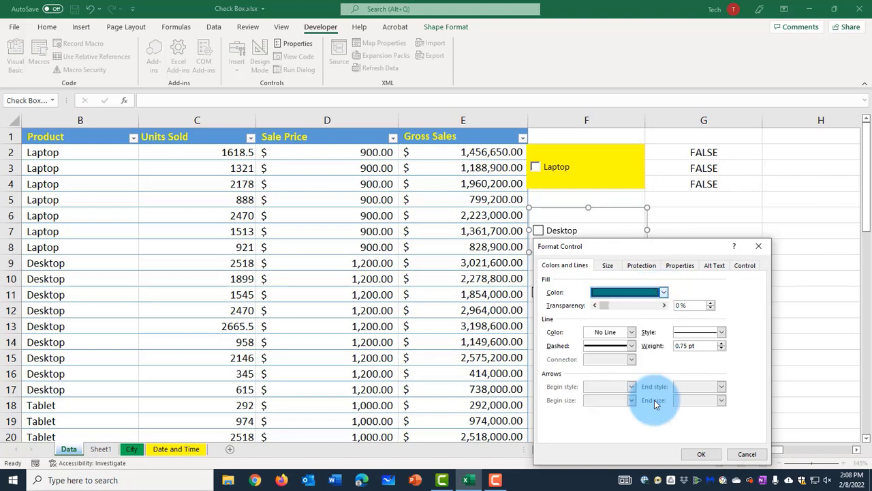
click(701, 454)
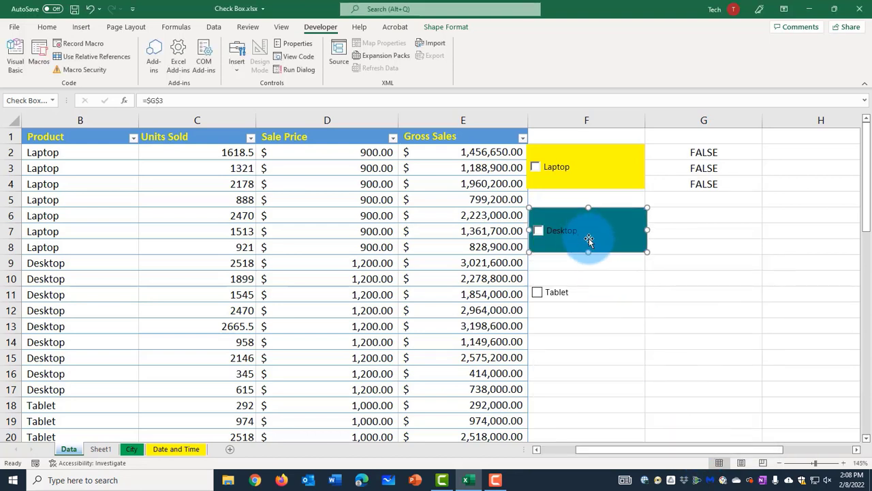
- Link the Tablet check box to cell G4 with 3-D shading enabled
ctrl+click(617, 274)
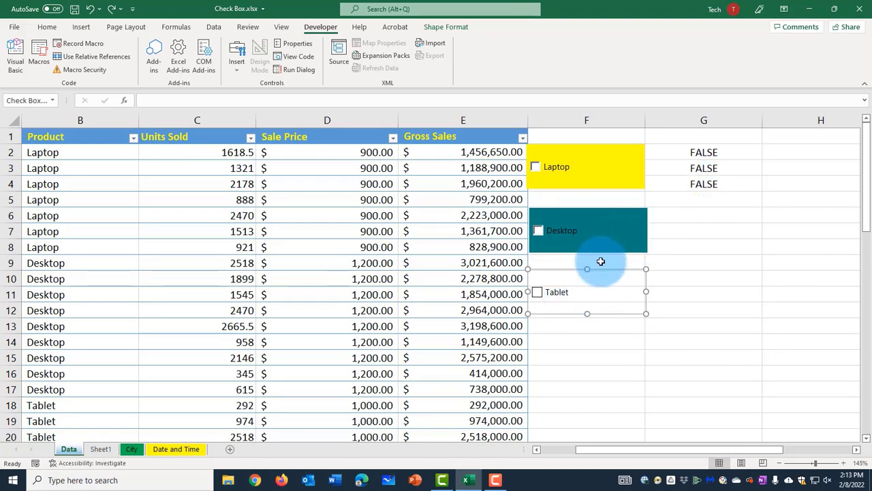
right_click(575, 287)
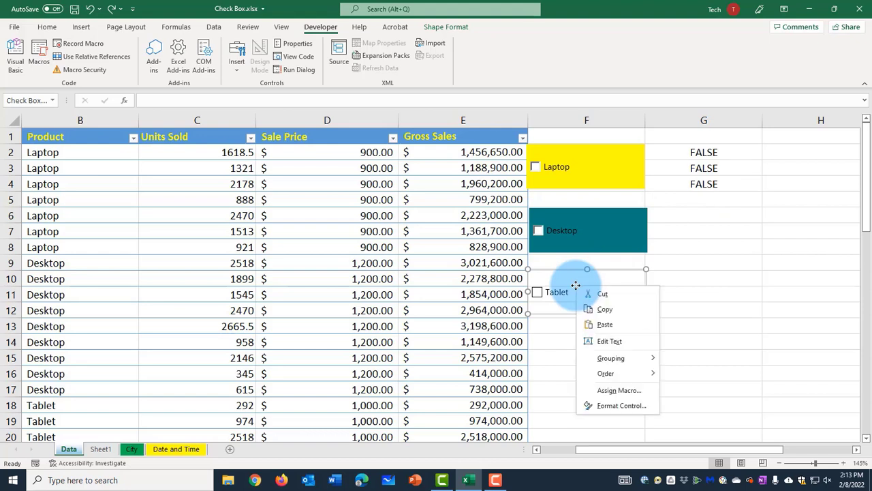
click(621, 406)
click(476, 131)
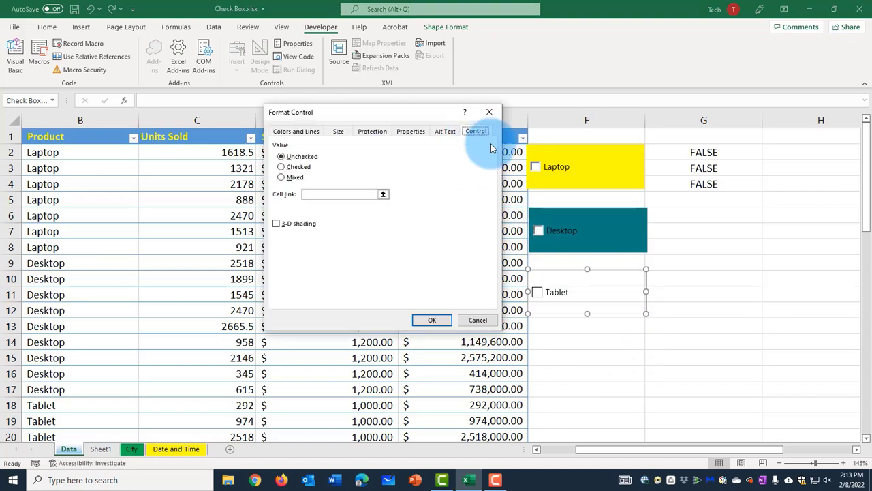
click(333, 195)
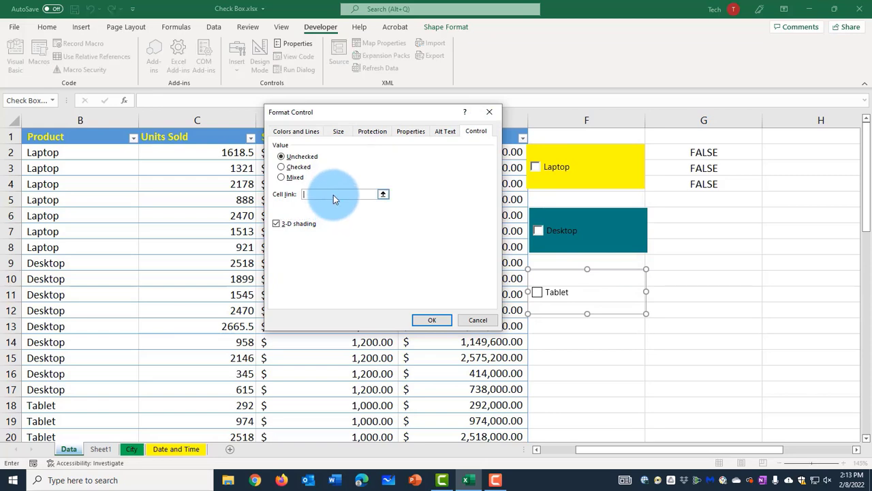
click(718, 185)
- Give the Tablet check box a bright turquoise fill and apply its control formatting
click(295, 132)
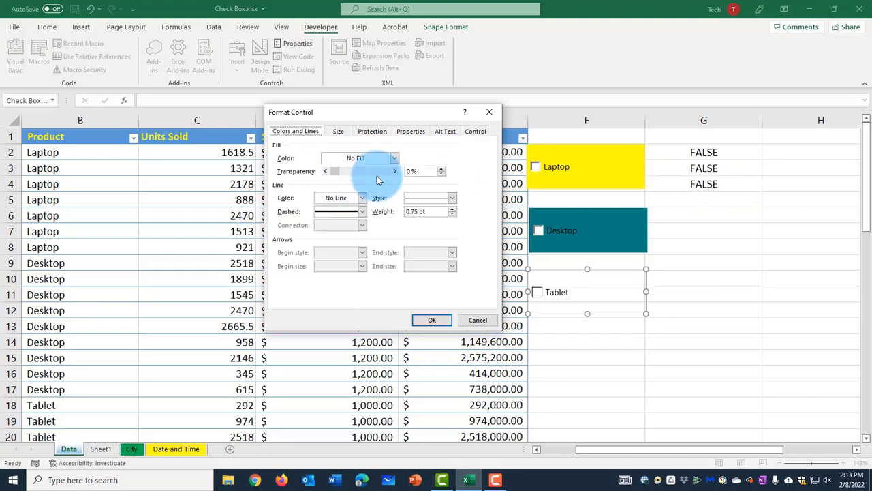
click(397, 160)
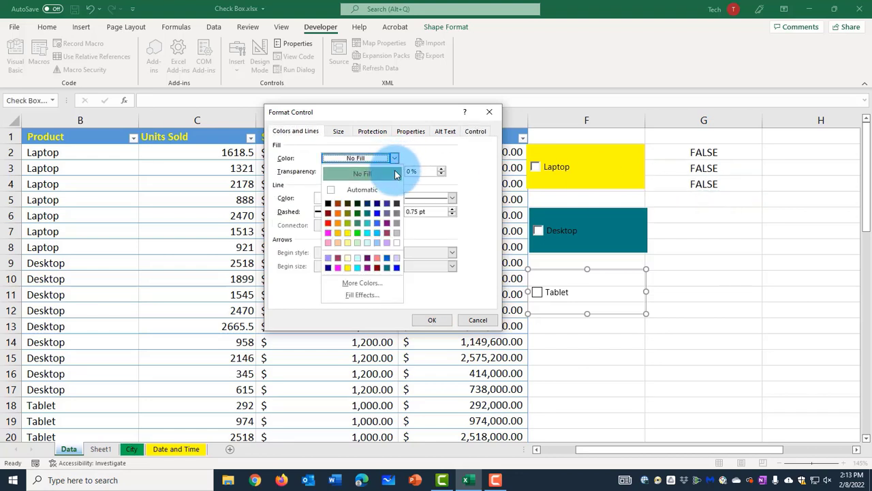
click(358, 268)
click(429, 322)
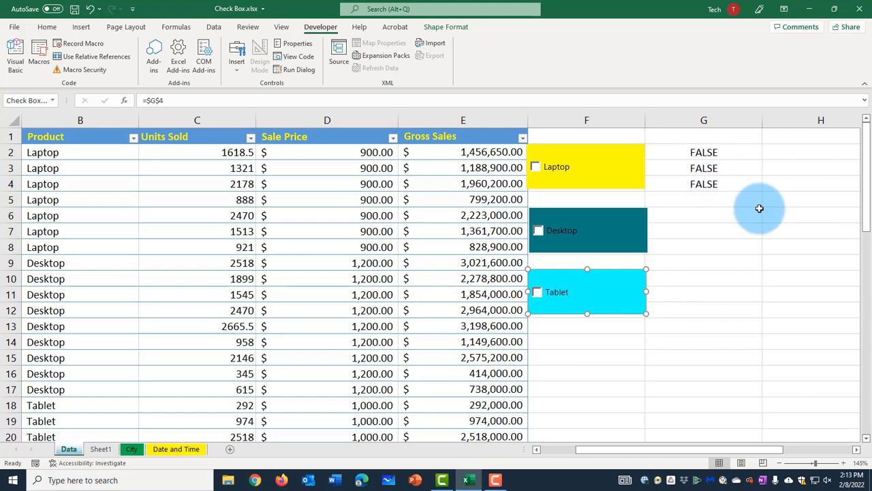
- Test the Laptop, Desktop and Tablet check boxes by toggling them and checking their linked cells in column G
click(537, 170)
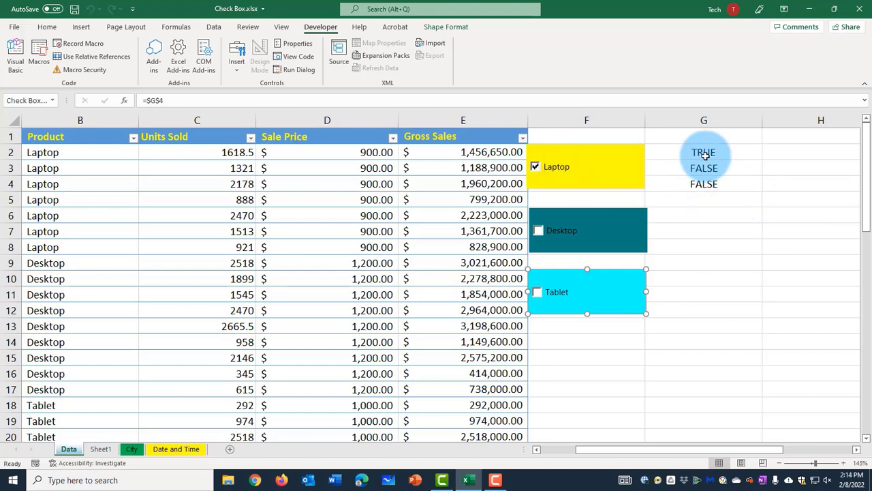
click(535, 170)
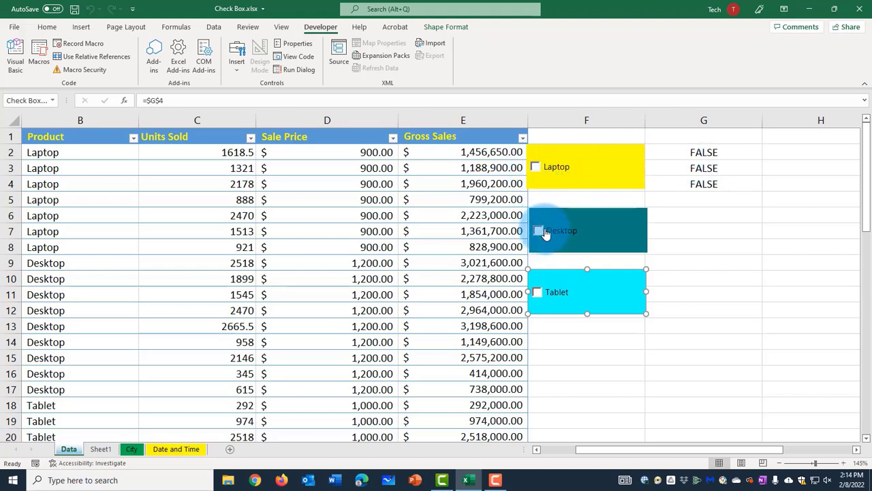
click(564, 234)
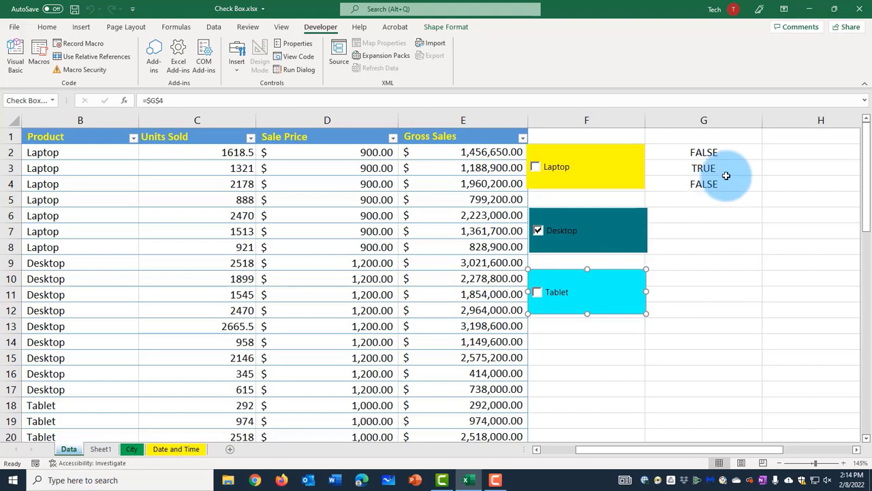
click(550, 233)
click(533, 295)
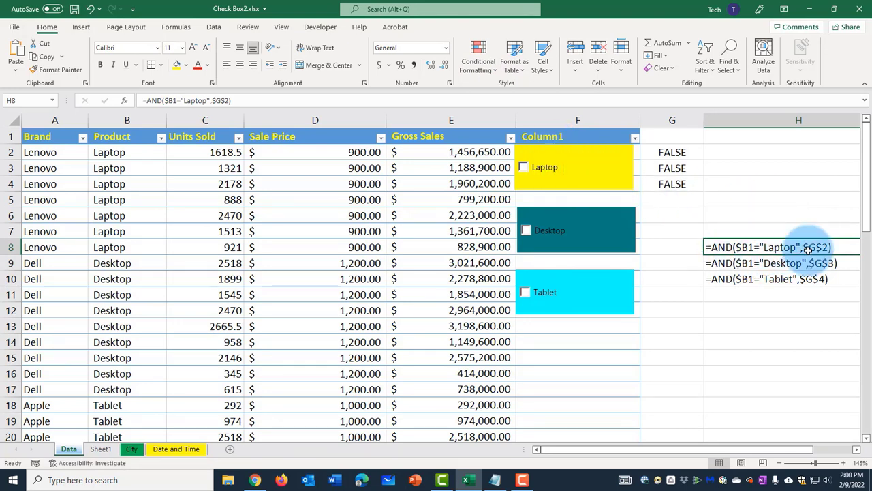
- Copy the formula text =AND($B1="Laptop",$G$2) from cell H8 and leave the cell unchanged
double_click(832, 247)
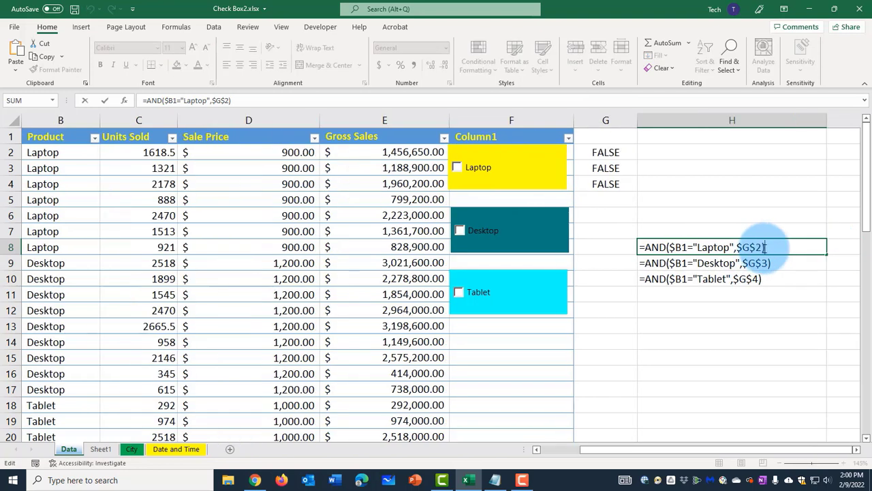
drag(774, 245, 641, 247)
key(ctrl+c)
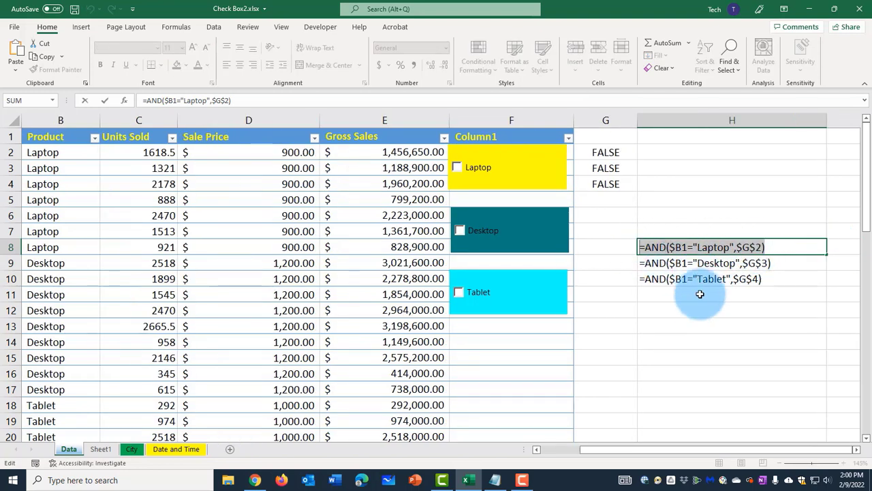
drag(711, 448, 666, 448)
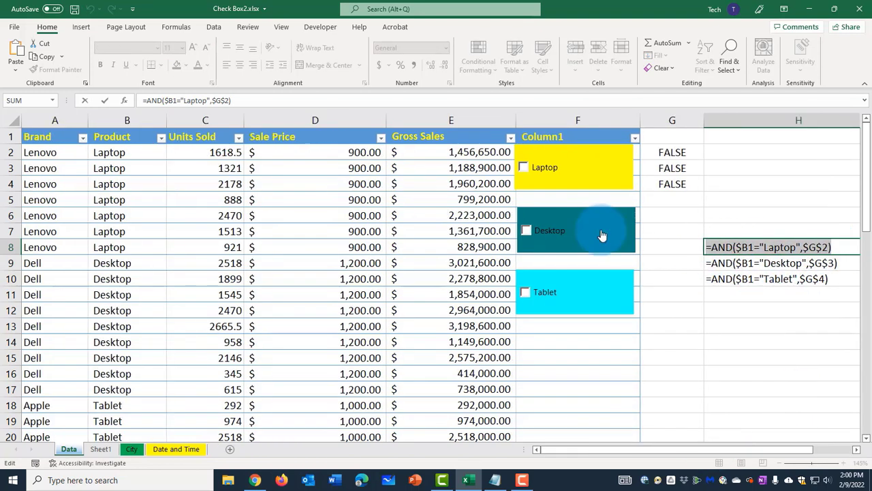
key(Escape)
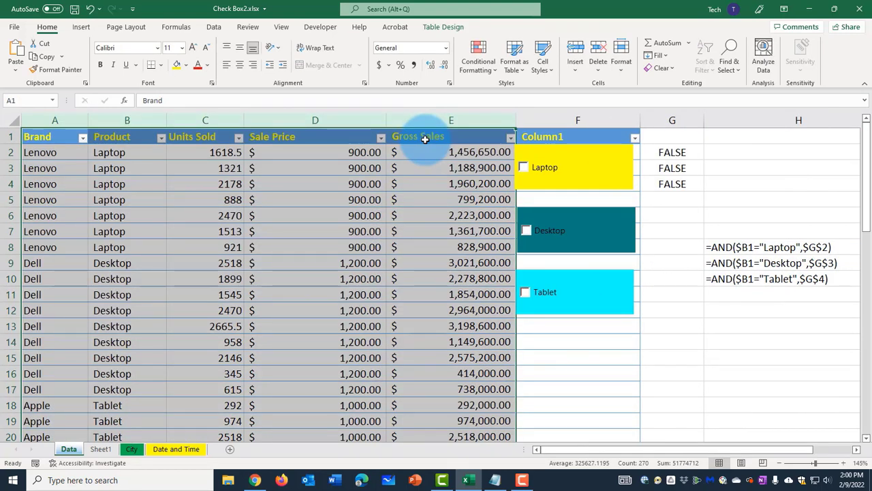
- Create a formula-based conditional formatting rule for table columns A to E using =AND($B1="Laptop",$G$2)
click(495, 66)
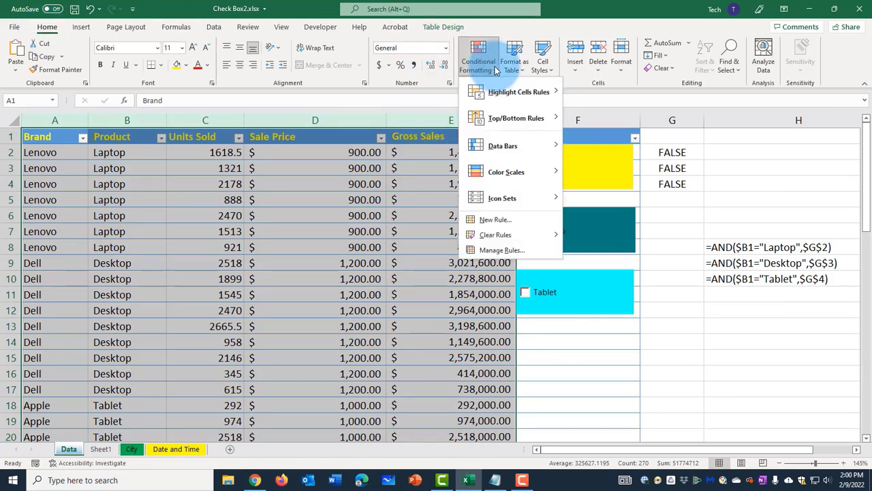
click(505, 221)
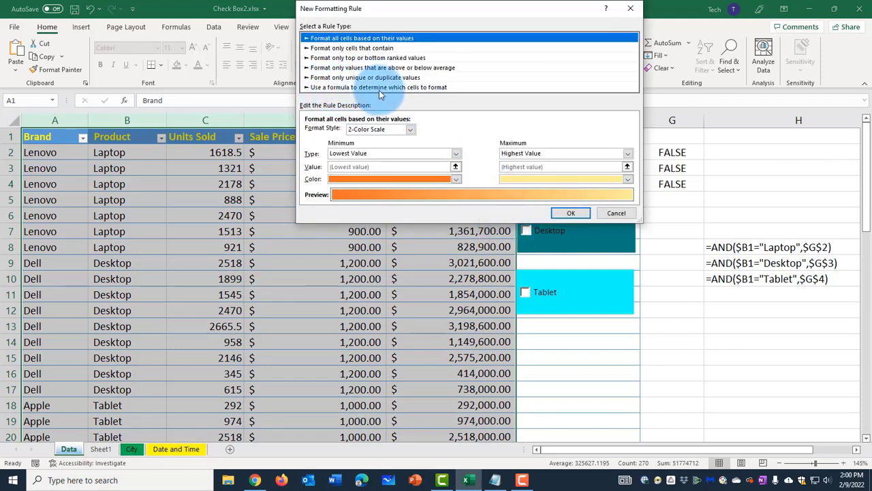
click(430, 88)
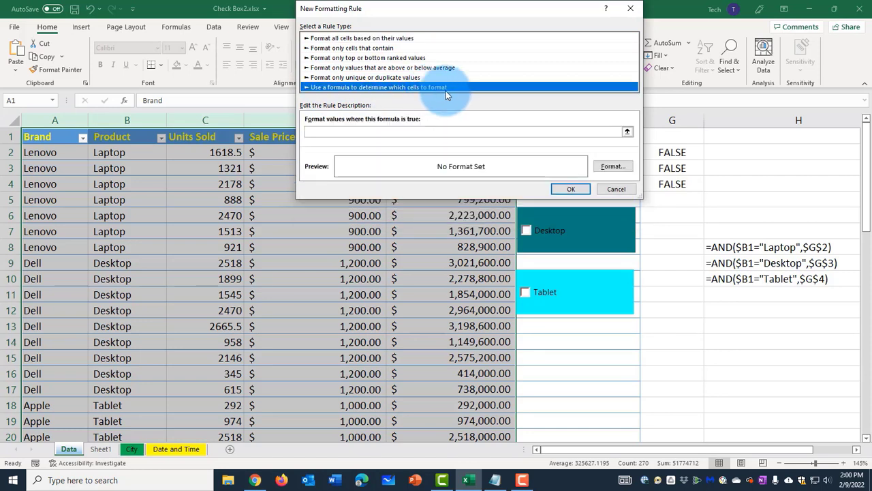
click(348, 134)
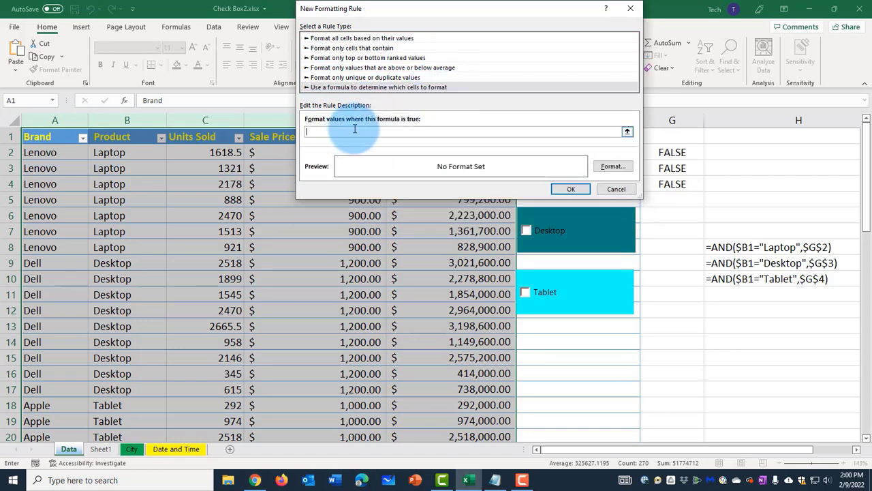
key(ctrl+v)
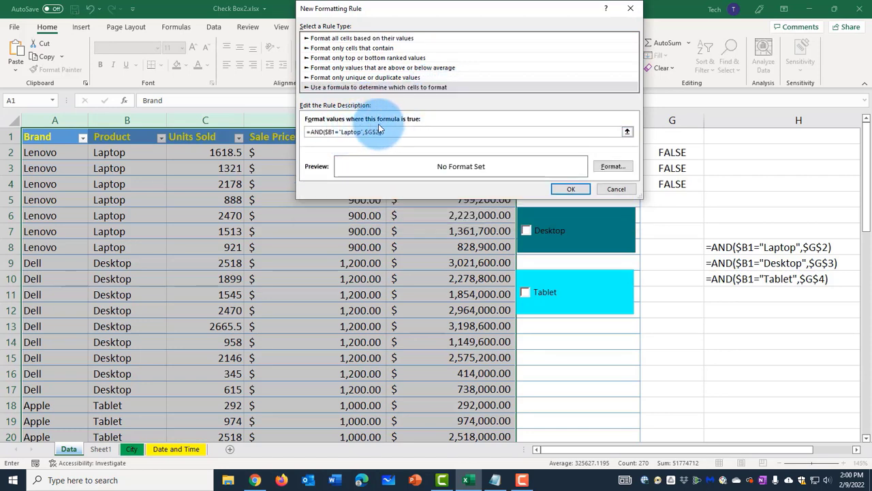
- Set a yellow background fill as the format of the Laptop rule
click(615, 167)
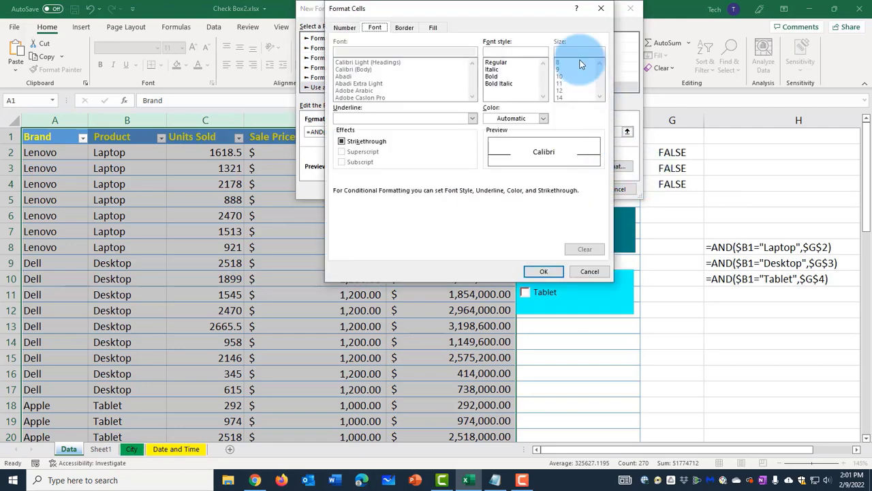
drag(541, 14, 506, 12)
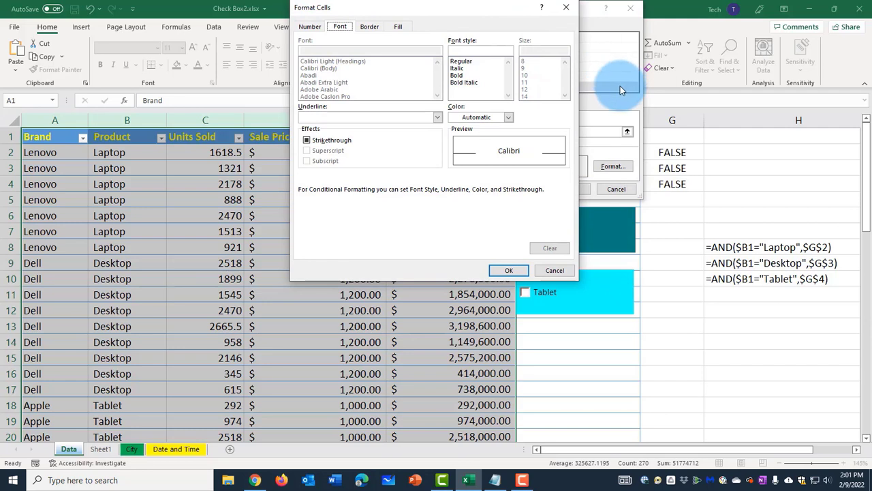
click(398, 27)
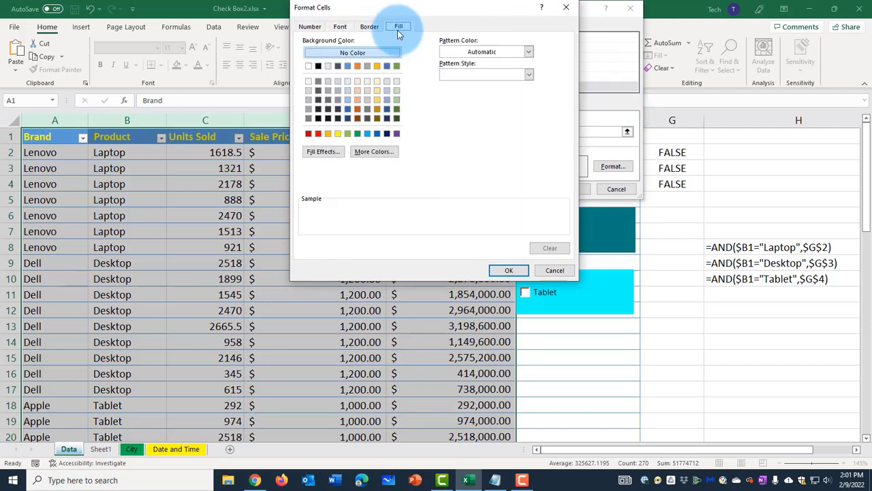
click(338, 133)
click(508, 271)
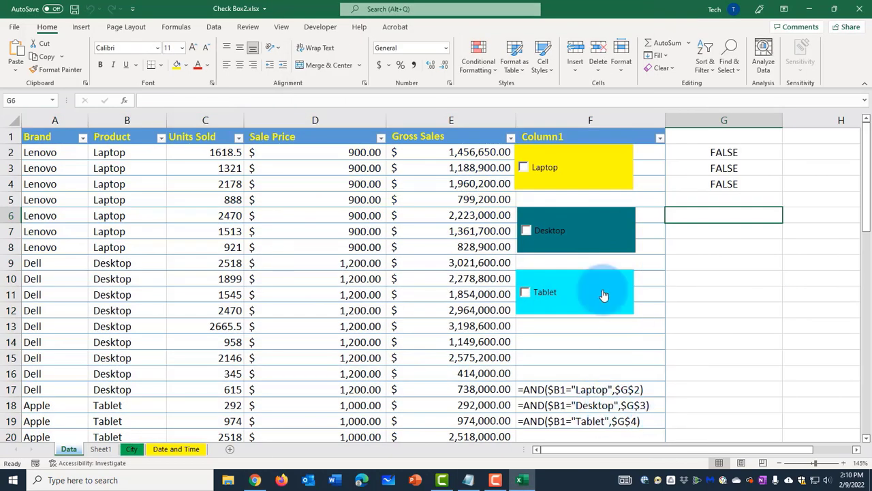
- Copy the formula text =AND($B1="Desktop",$G$3) from cell F18 and leave the cell unchanged
double_click(656, 405)
drag(659, 405, 502, 402)
key(ctrl+c)
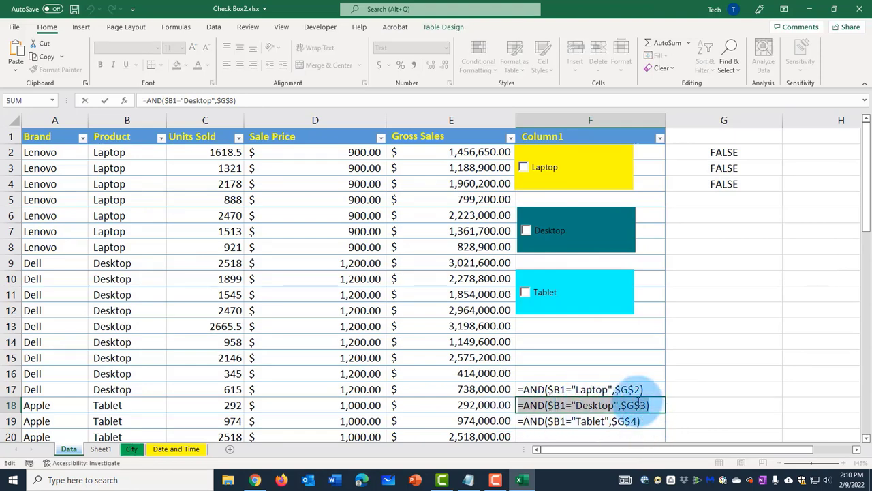
key(Escape)
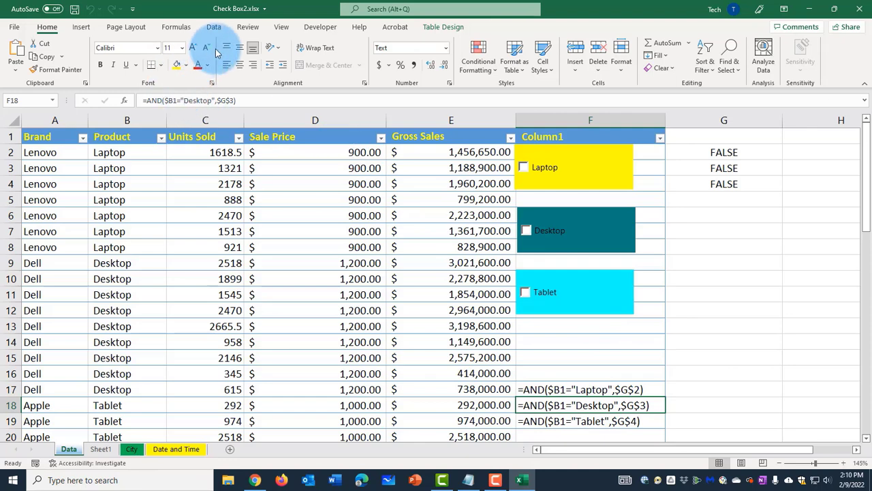
- Create a formula-based conditional formatting rule using =AND($B1="Desktop",$G$3)
click(475, 58)
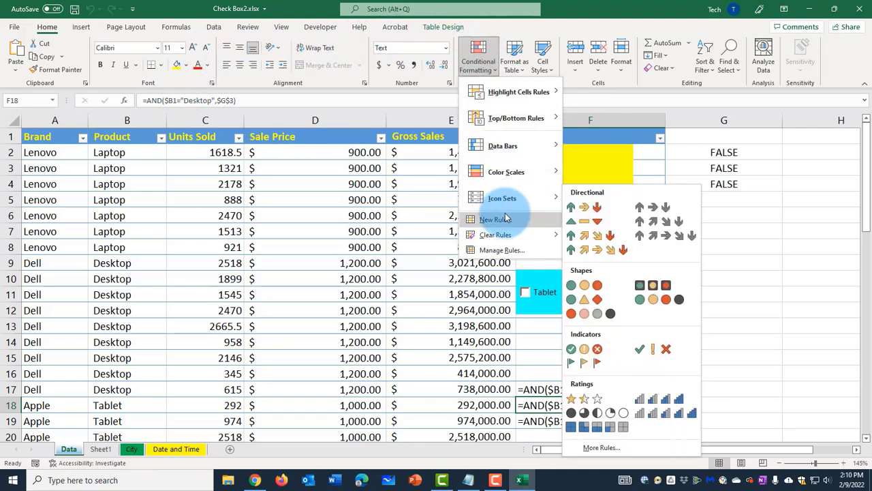
click(539, 220)
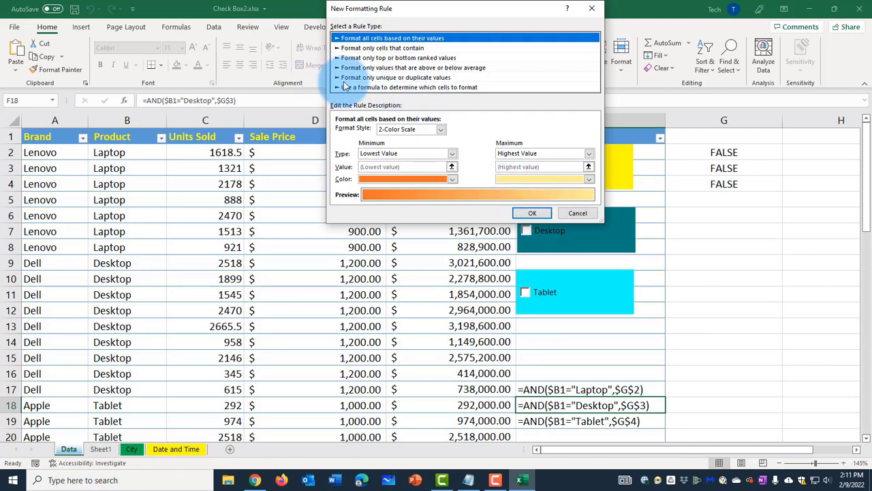
click(365, 88)
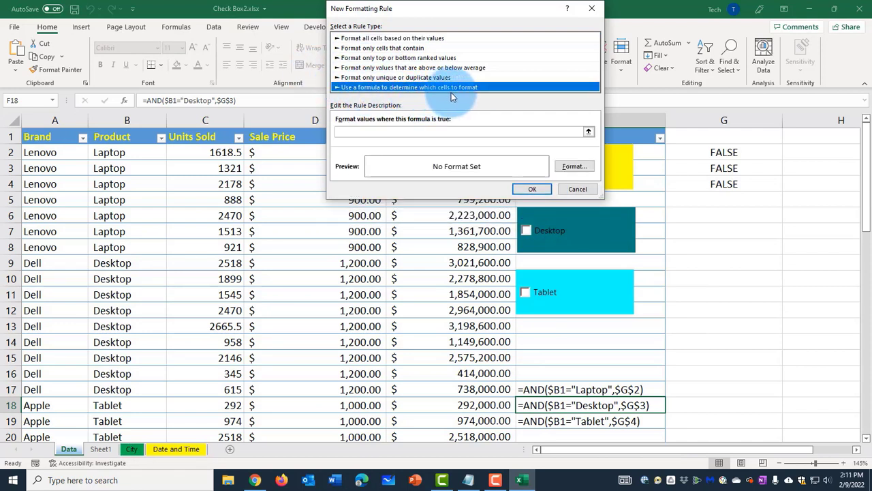
click(424, 130)
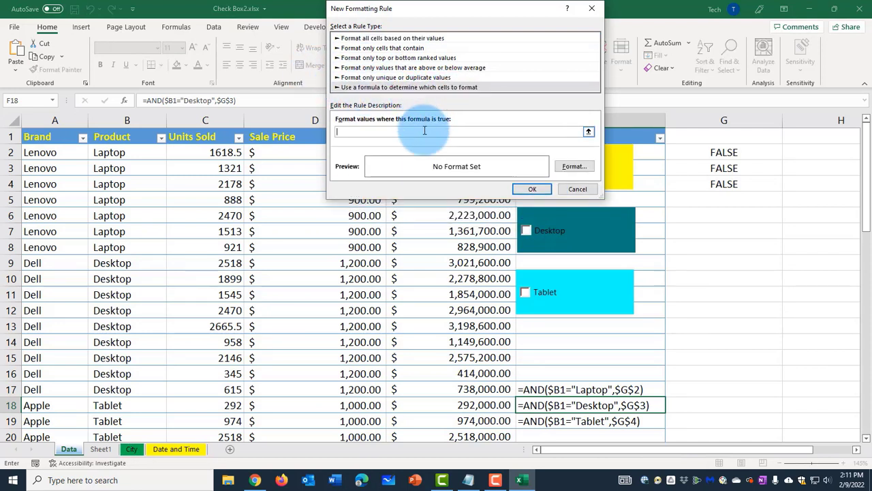
key(ctrl+v)
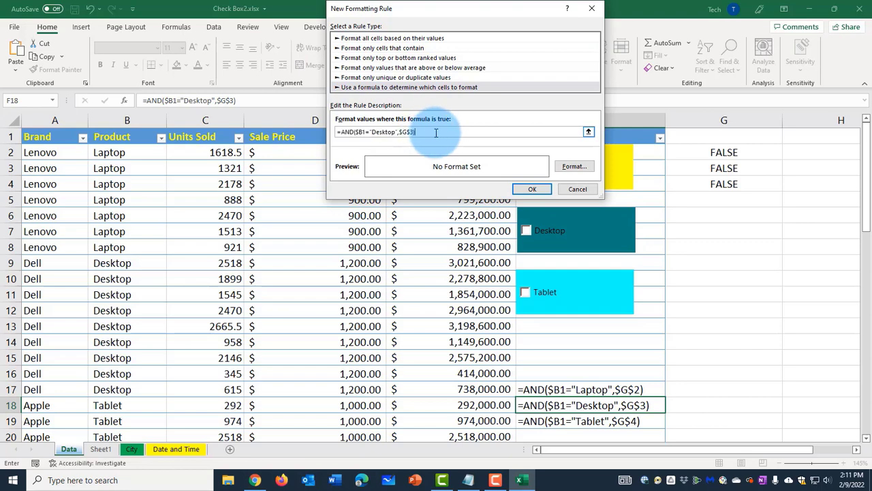
- Set a dark green background fill as the format of the Desktop rule, save the rule and toggle the Desktop check box
click(576, 168)
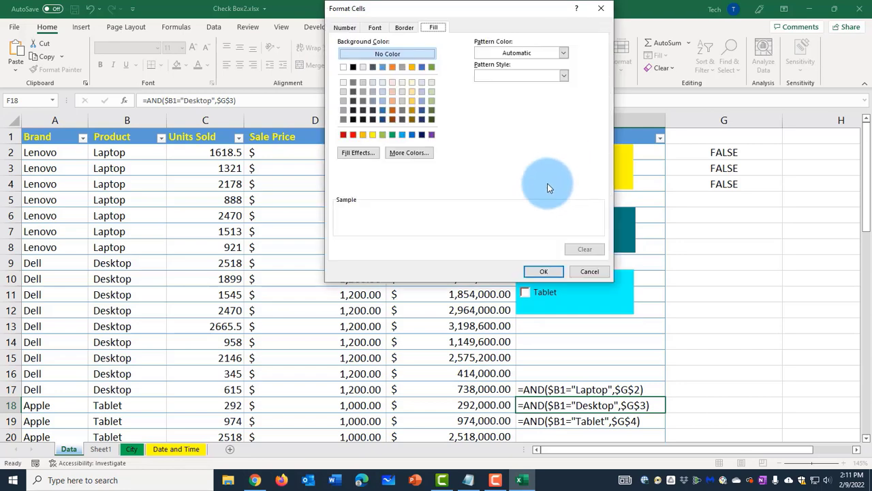
click(433, 111)
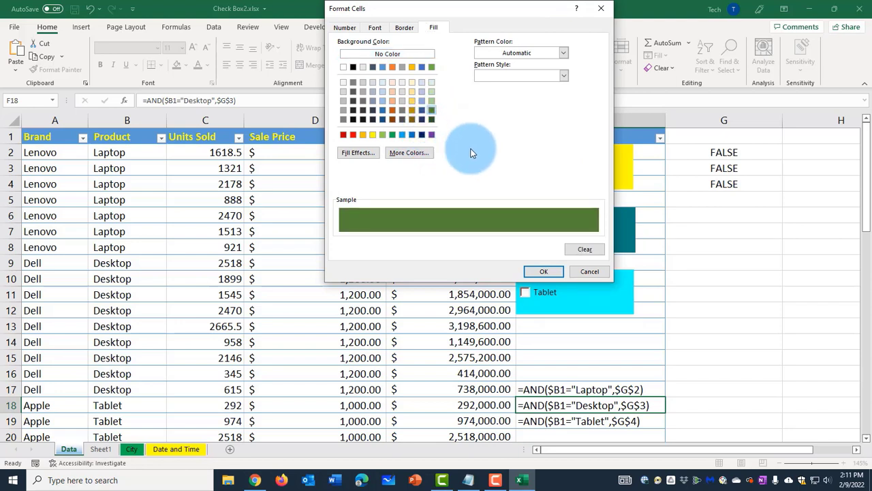
click(545, 272)
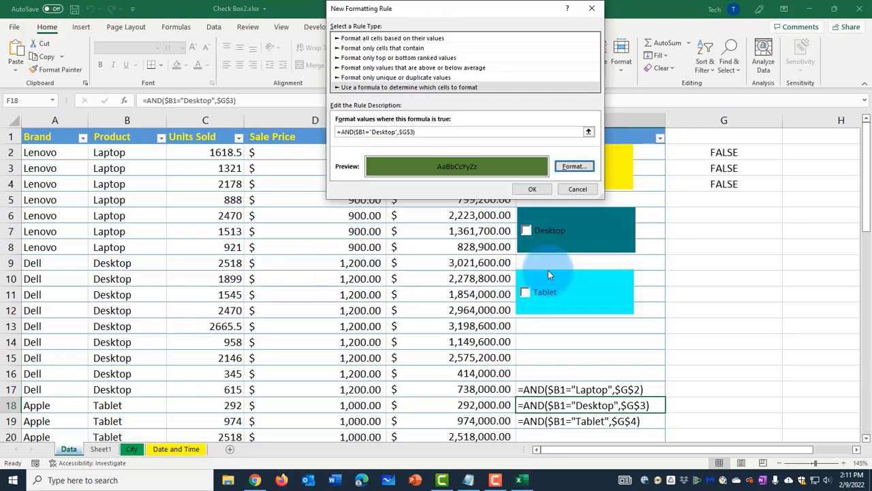
click(529, 192)
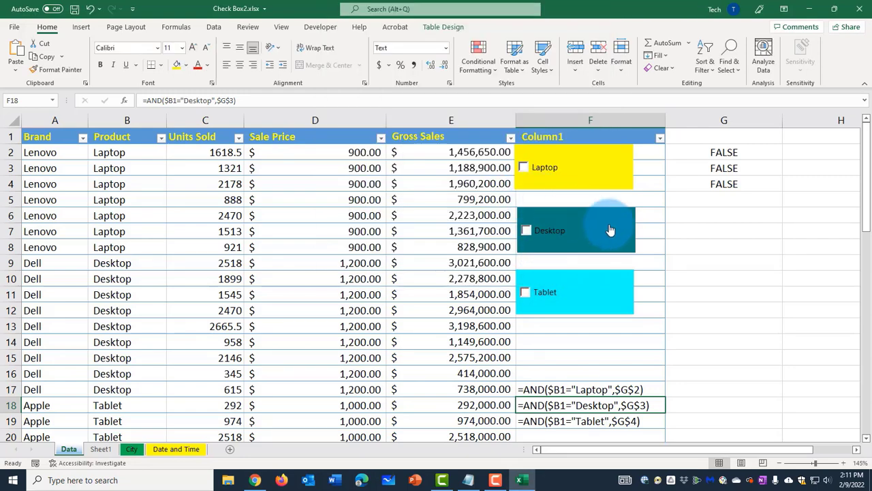
click(527, 230)
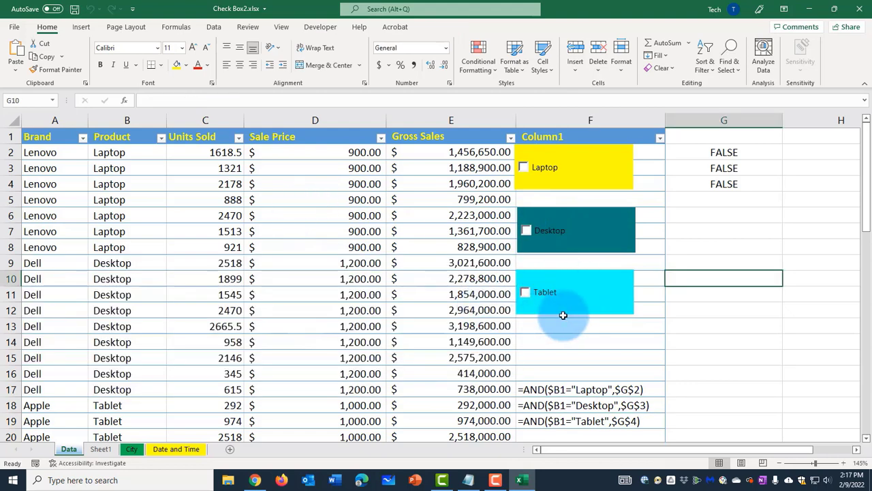
- Copy the formula text =AND($B1="Tablet",$G$4) from cell F19 and leave the cell unchanged
double_click(642, 423)
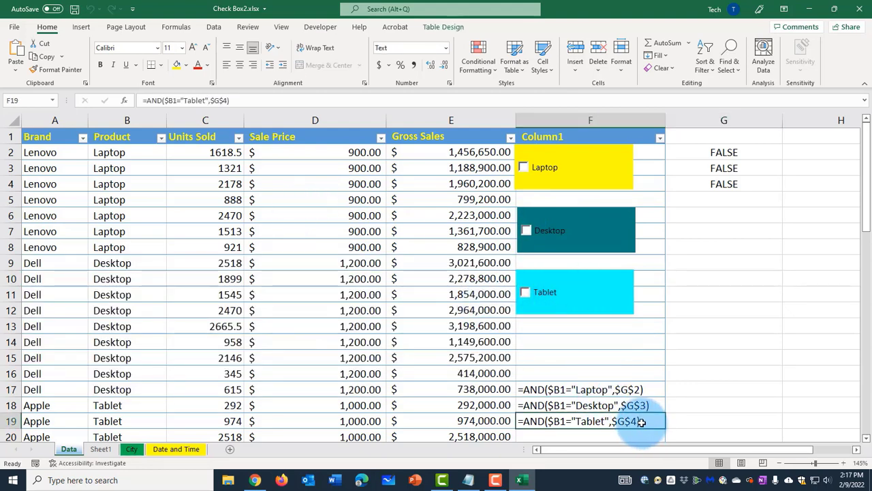
drag(650, 422, 506, 421)
key(ctrl+c)
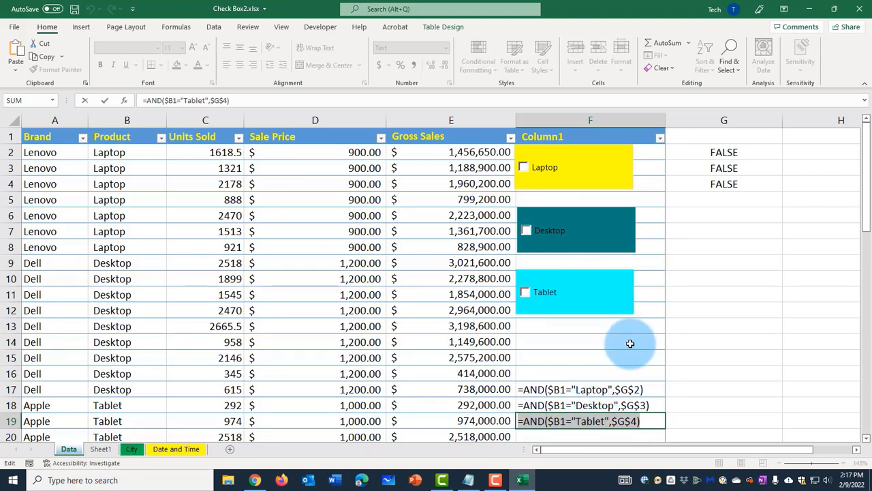
key(Escape)
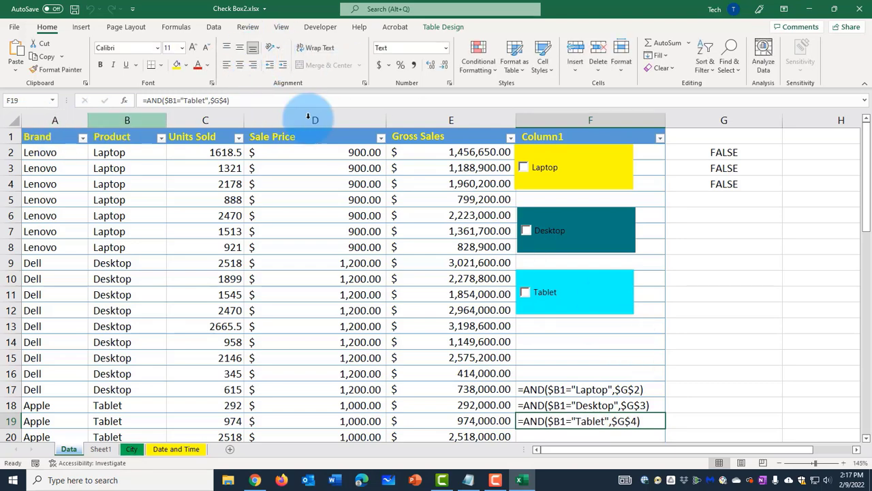
- Create a formula-based conditional formatting rule for table columns A to E using =AND($B1="Tablet",$G$4)
drag(80, 122, 430, 130)
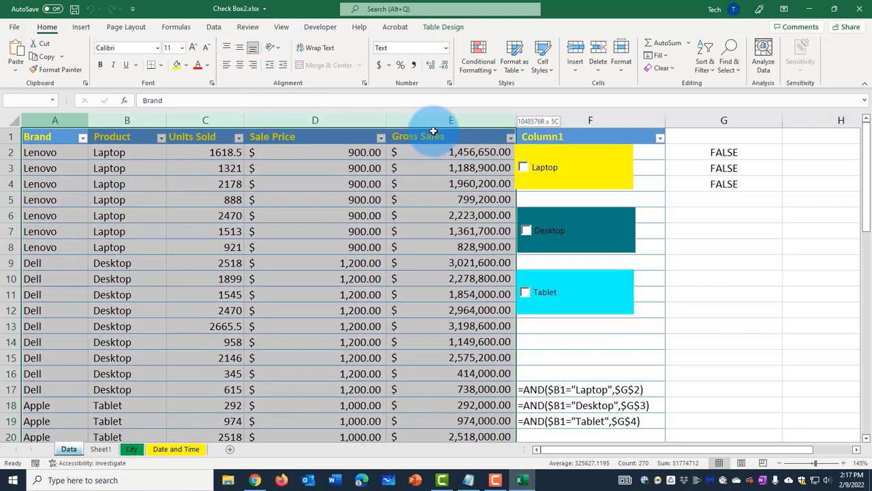
click(479, 60)
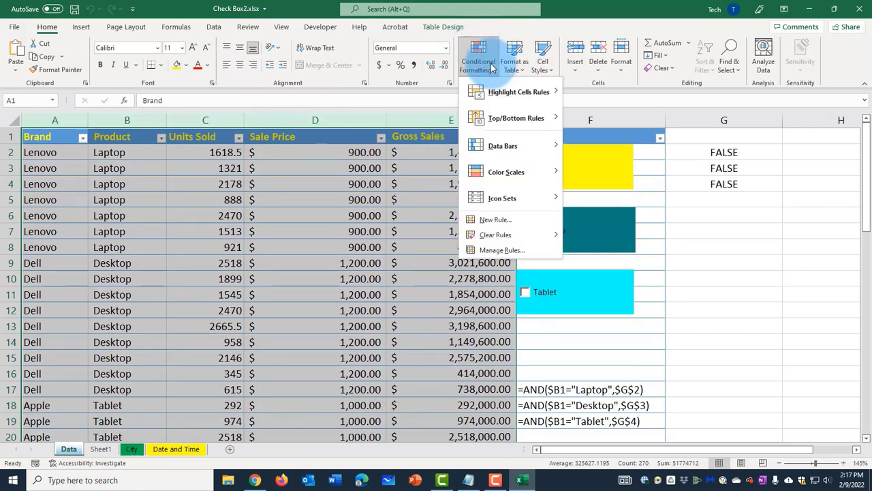
click(495, 220)
click(402, 87)
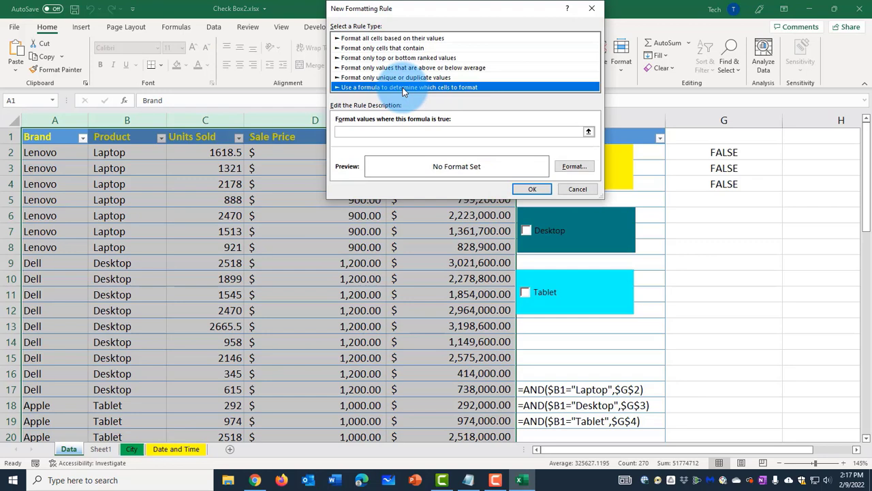
click(396, 131)
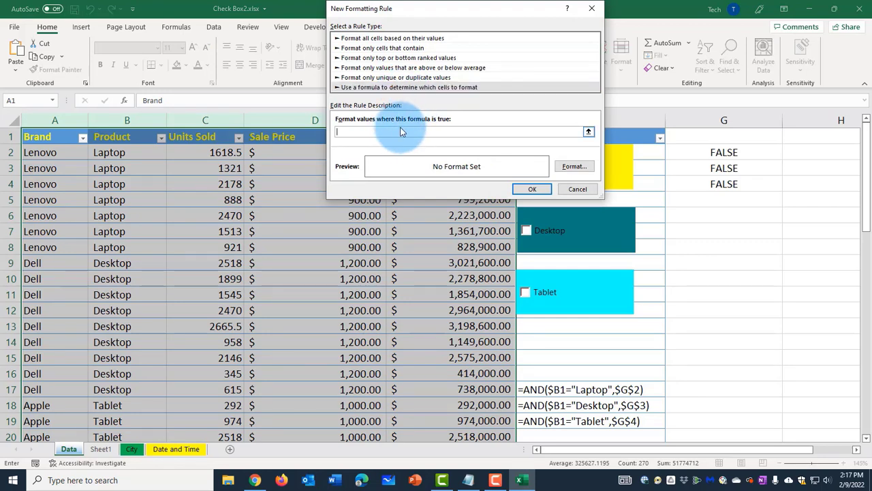
key(ctrl+v)
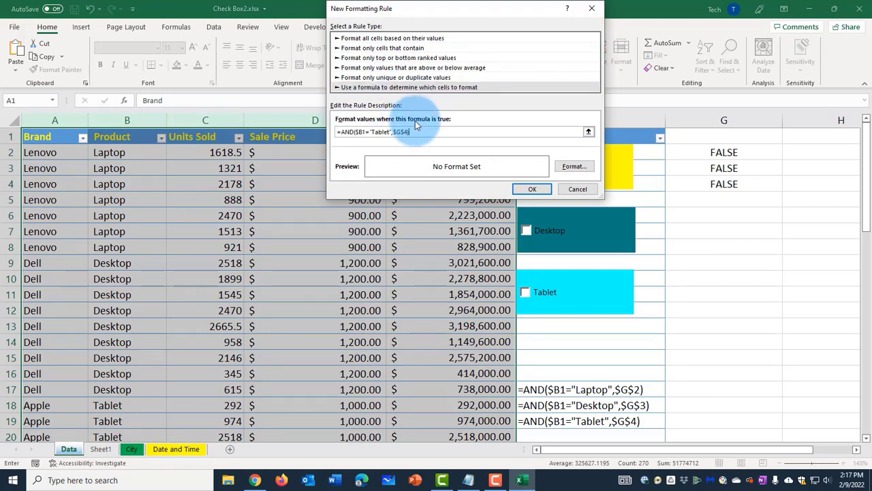
- Set a bright cyan custom background fill as the format of the Tablet rule and save the rule
click(571, 166)
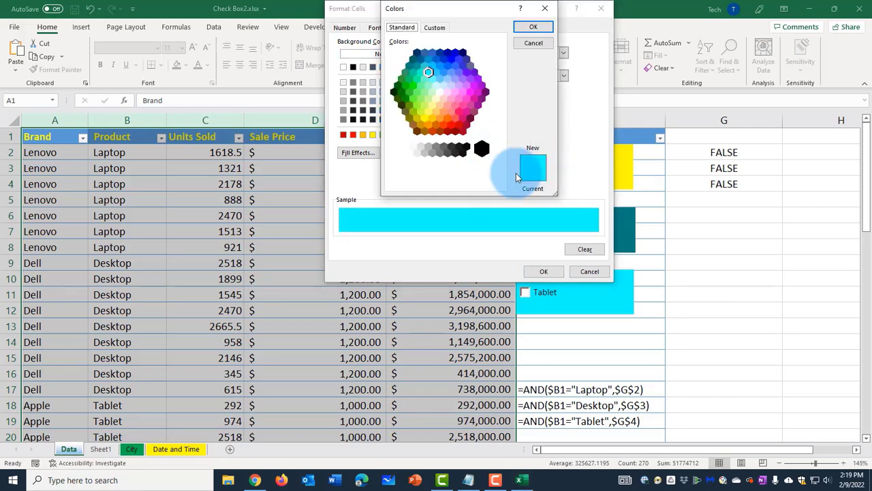
click(535, 27)
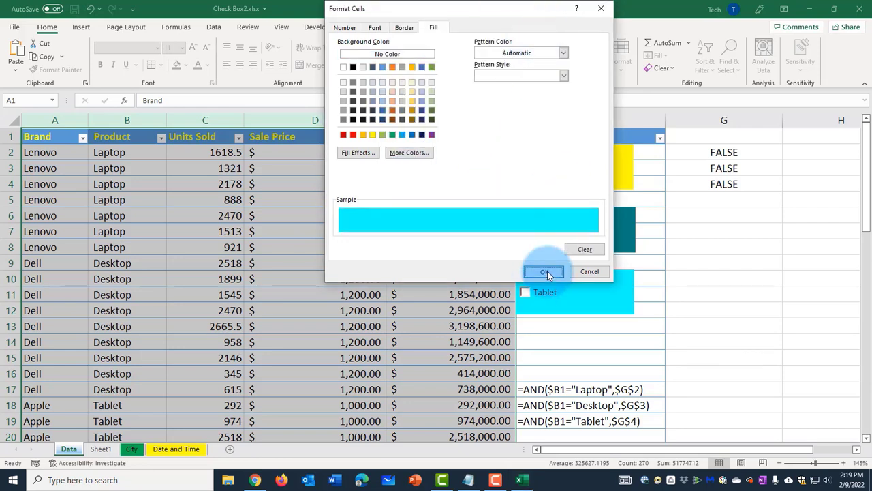
click(545, 271)
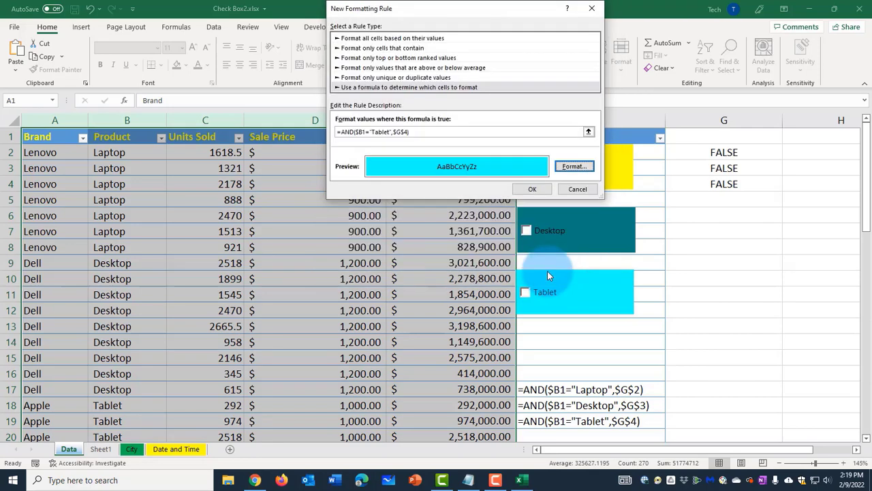
click(540, 189)
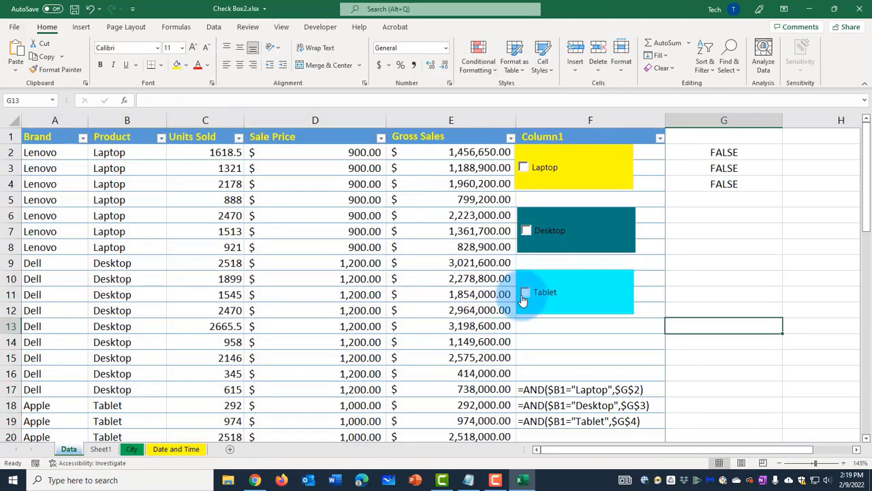
- Test the Tablet check box by ticking it, reviewing the row highlighting down to the table's end, and clearing it
click(522, 300)
scroll(450, 321, down, 5)
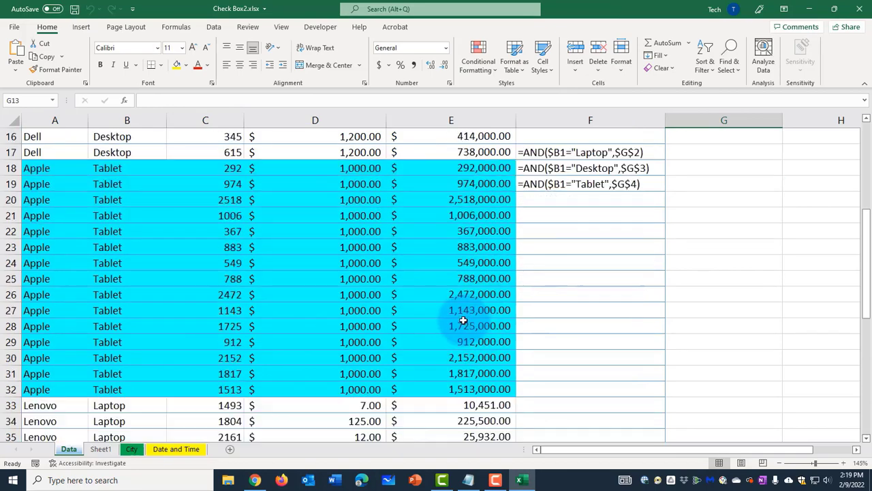
scroll(409, 258, down, 2)
scroll(402, 279, down, 6)
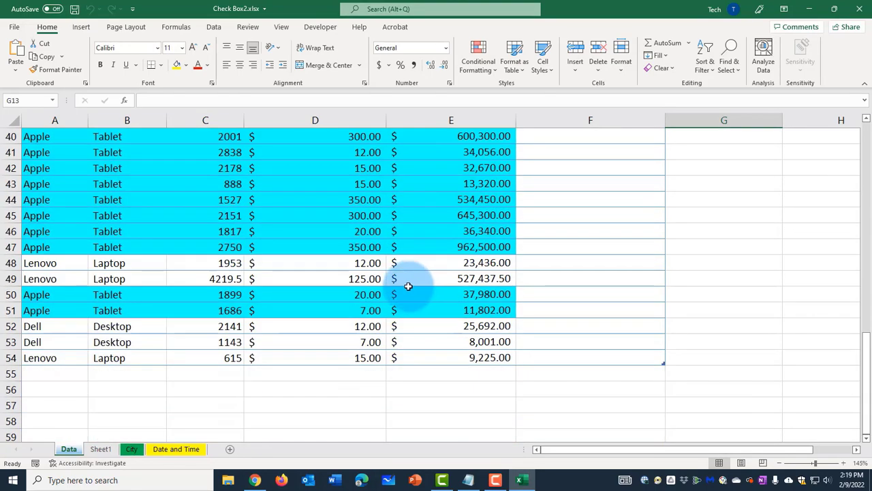
scroll(408, 286, down, 2)
scroll(412, 285, up, 13)
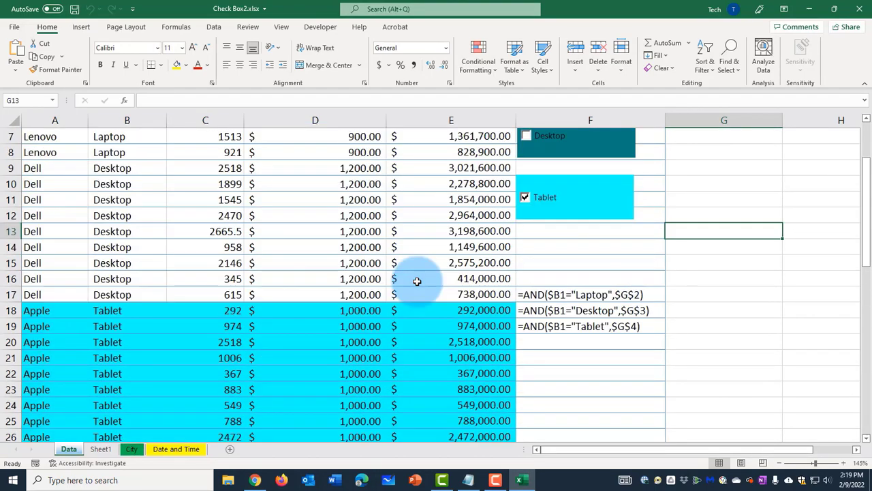
scroll(272, 344, up, 2)
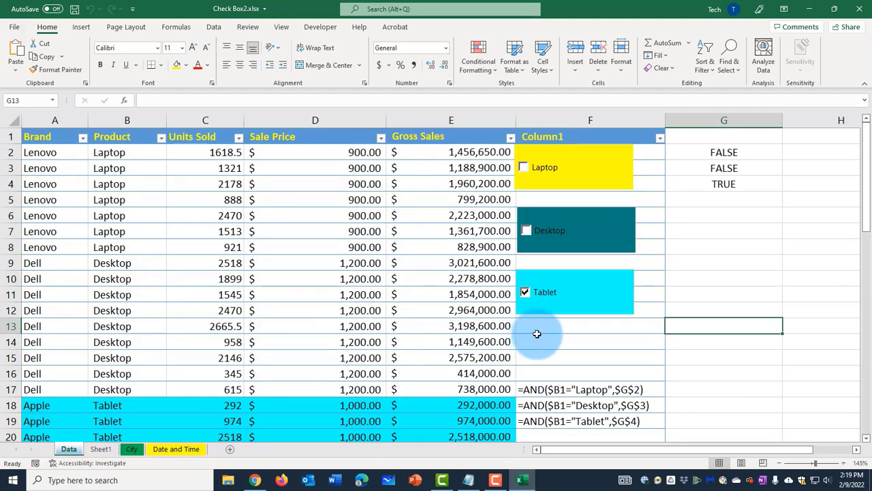
click(524, 291)
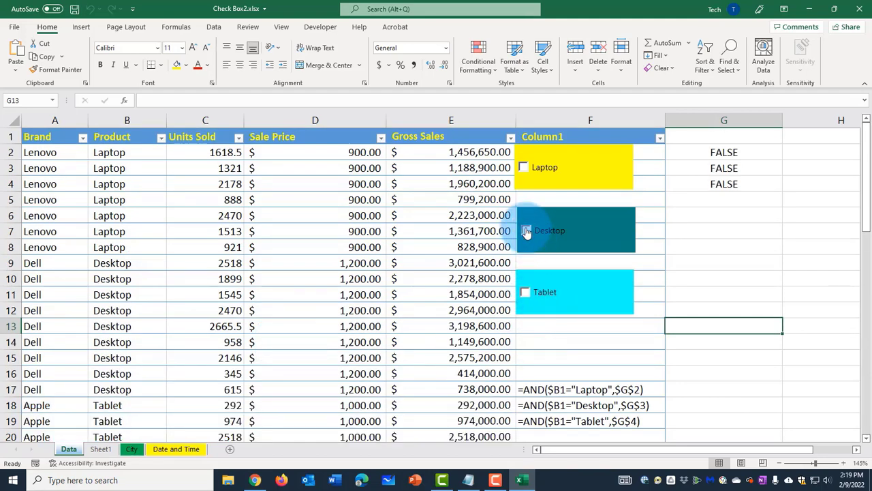
- Test the Desktop check box by ticking it, checking the row highlighting through the whole table, and clearing it
click(526, 231)
scroll(375, 278, down, 13)
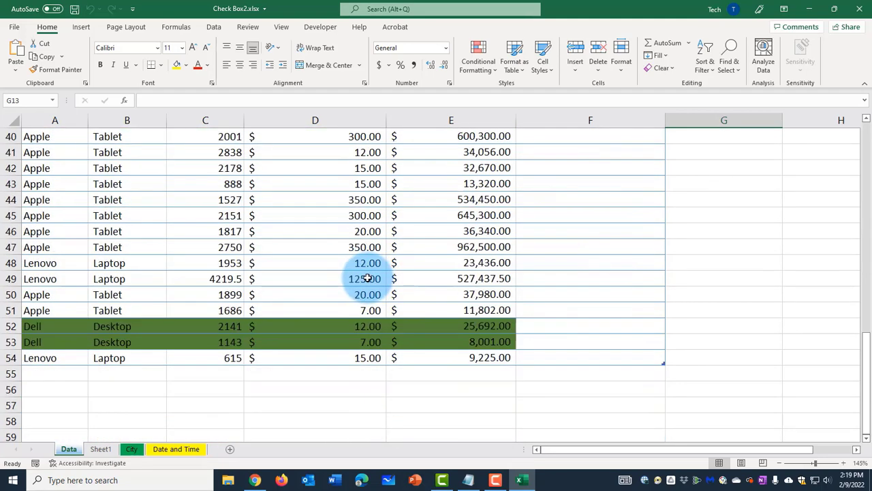
scroll(368, 278, down, 2)
scroll(368, 278, up, 15)
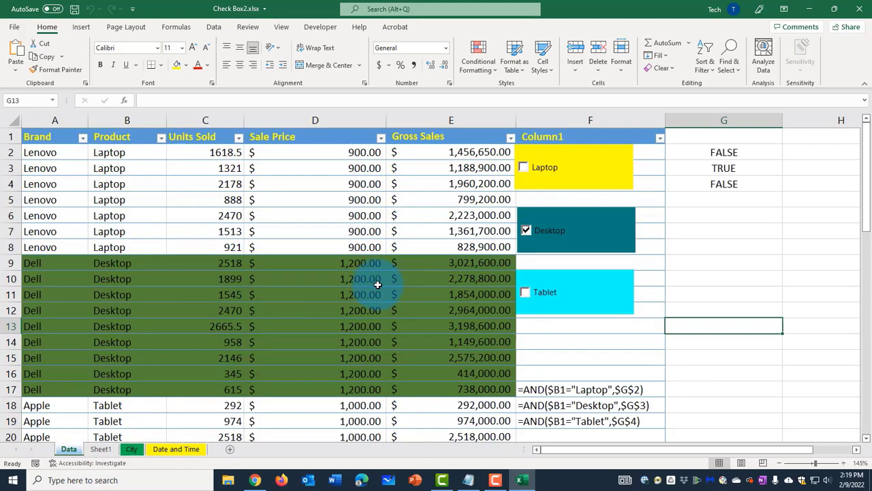
click(526, 230)
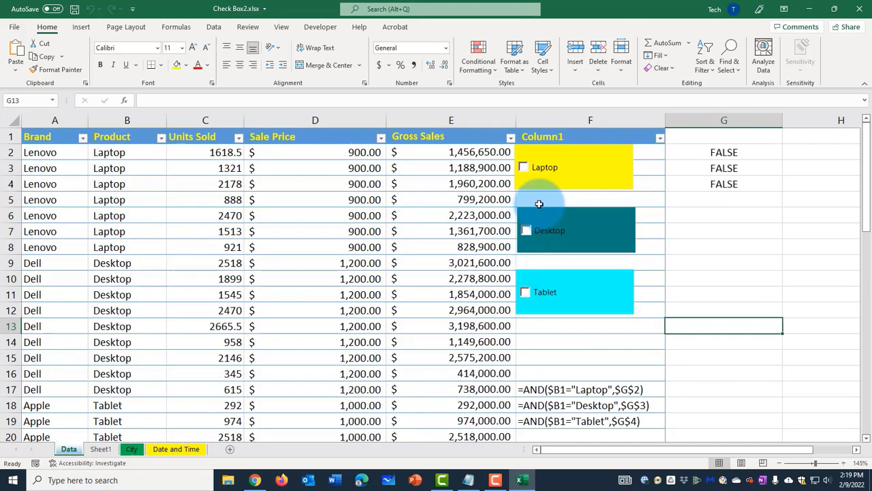
- Test the Laptop check box by ticking it, examining the row highlighting down to the last table row, and clearing it
click(524, 168)
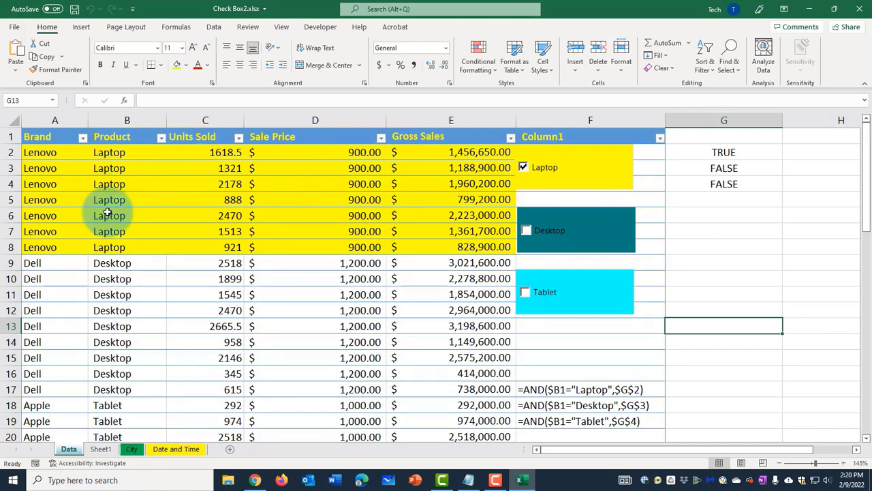
scroll(332, 229, down, 5)
scroll(333, 229, down, 10)
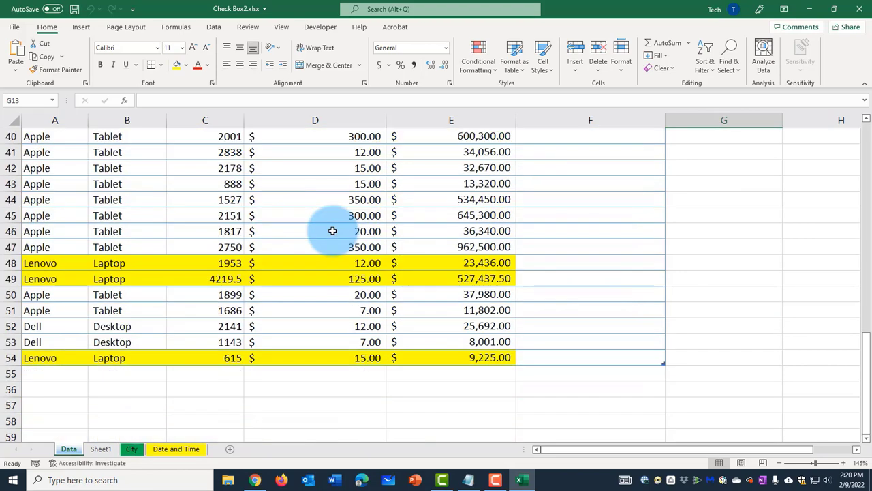
scroll(334, 234, up, 4)
scroll(337, 234, up, 11)
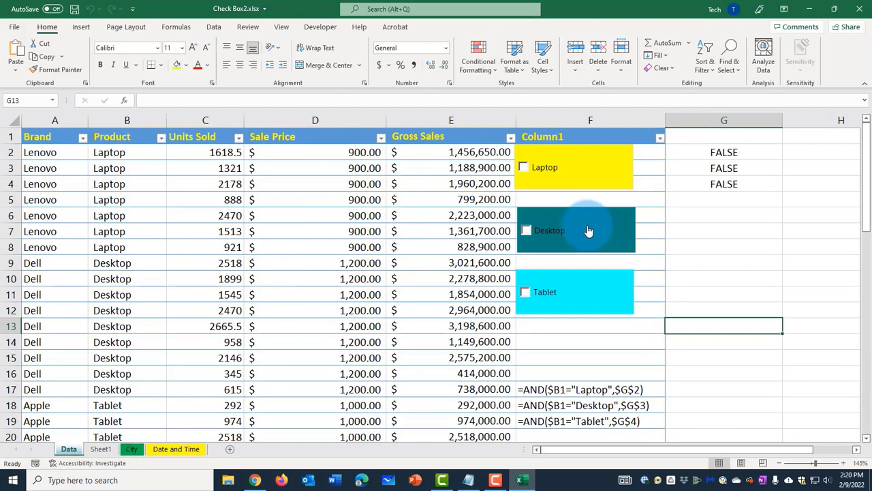